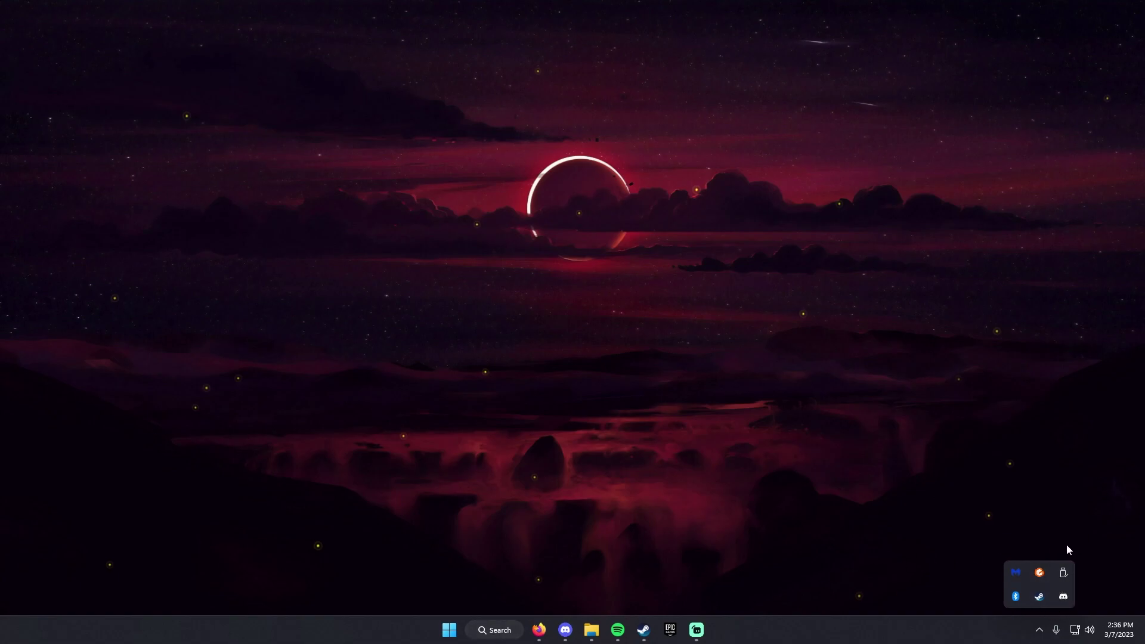
# - Launch NVIDIA Control Panel from the Windows Search recent apps list
pyautogui.click(495, 630)
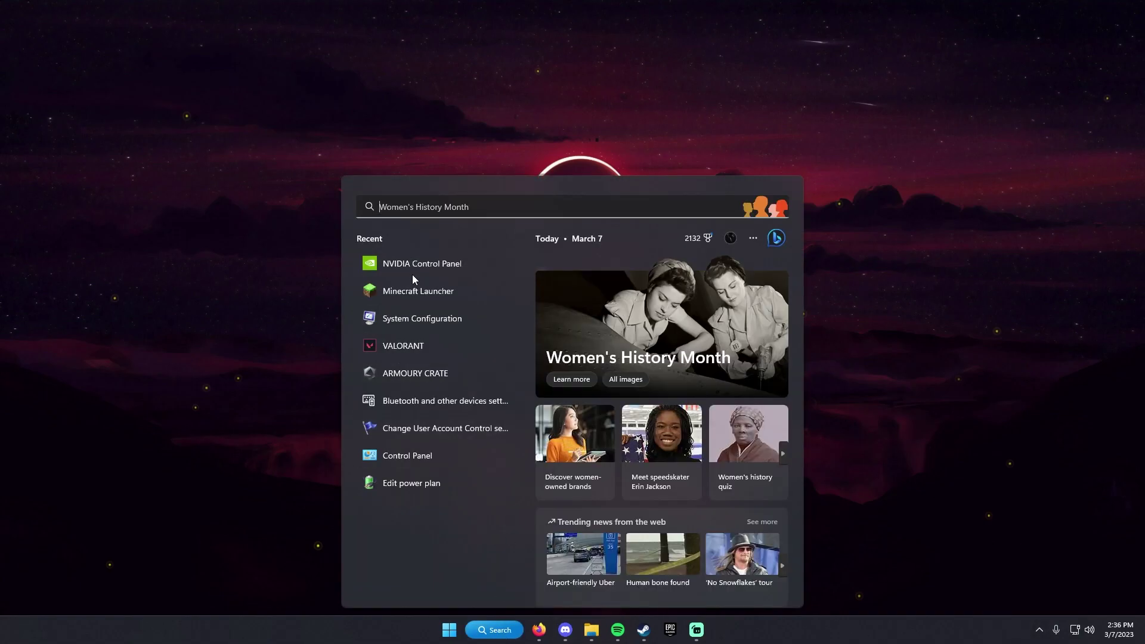
pyautogui.click(417, 268)
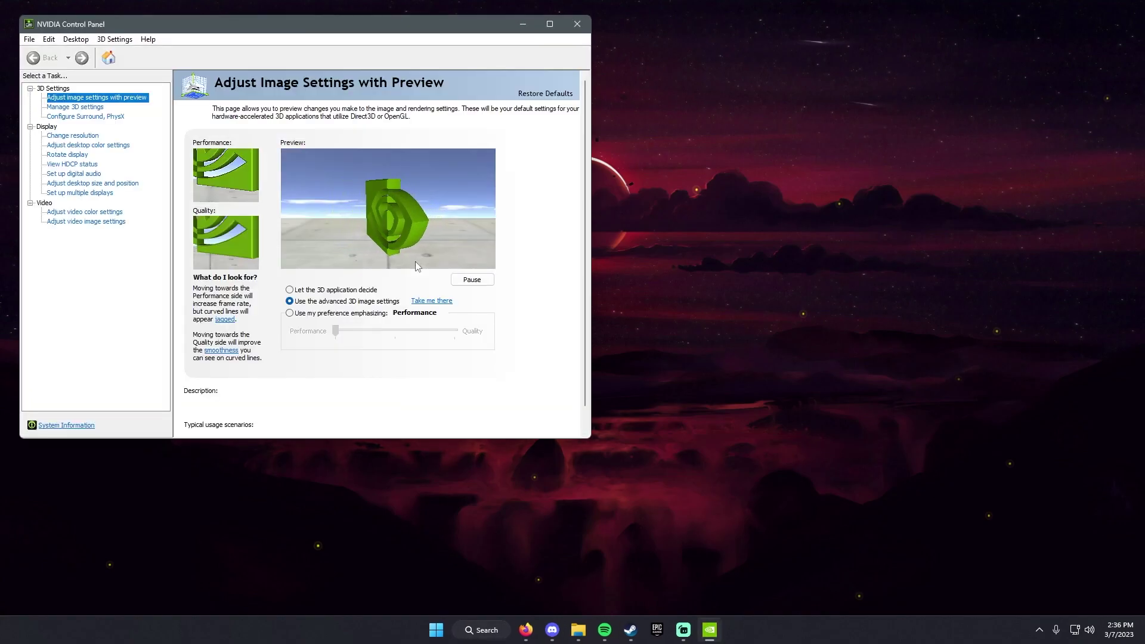
# - Apply a Performance-emphasizing preference, then switch to and apply the advanced 3D image settings
pyautogui.click(289, 313)
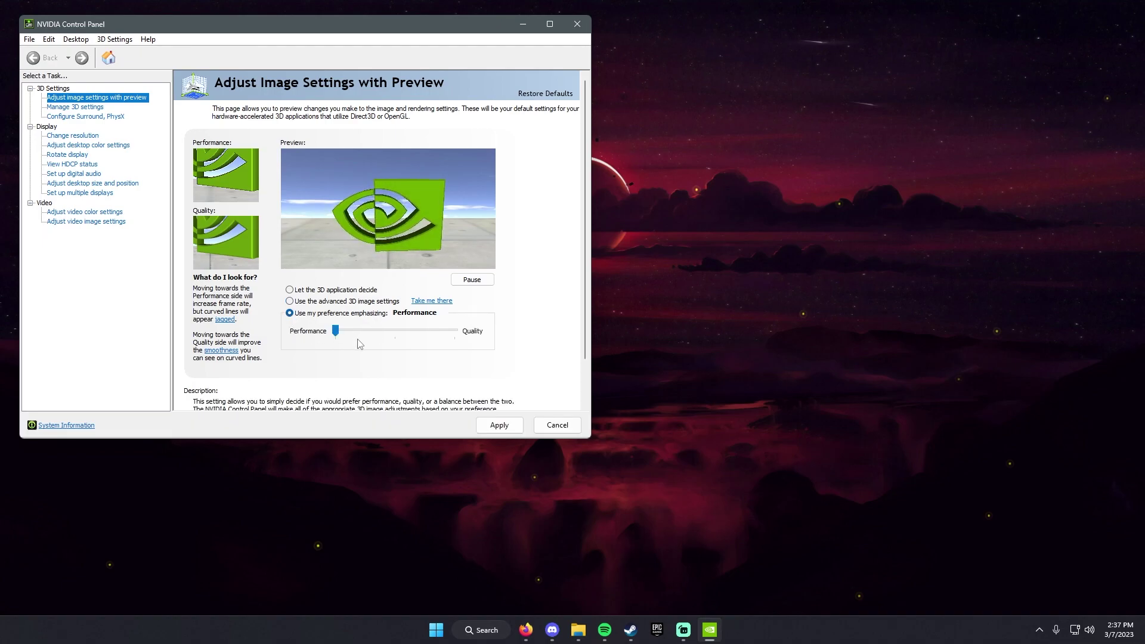
pyautogui.moveTo(336, 331)
pyautogui.mouseDown()
pyautogui.moveTo(343, 338)
pyautogui.moveTo(336, 331)
pyautogui.mouseUp()
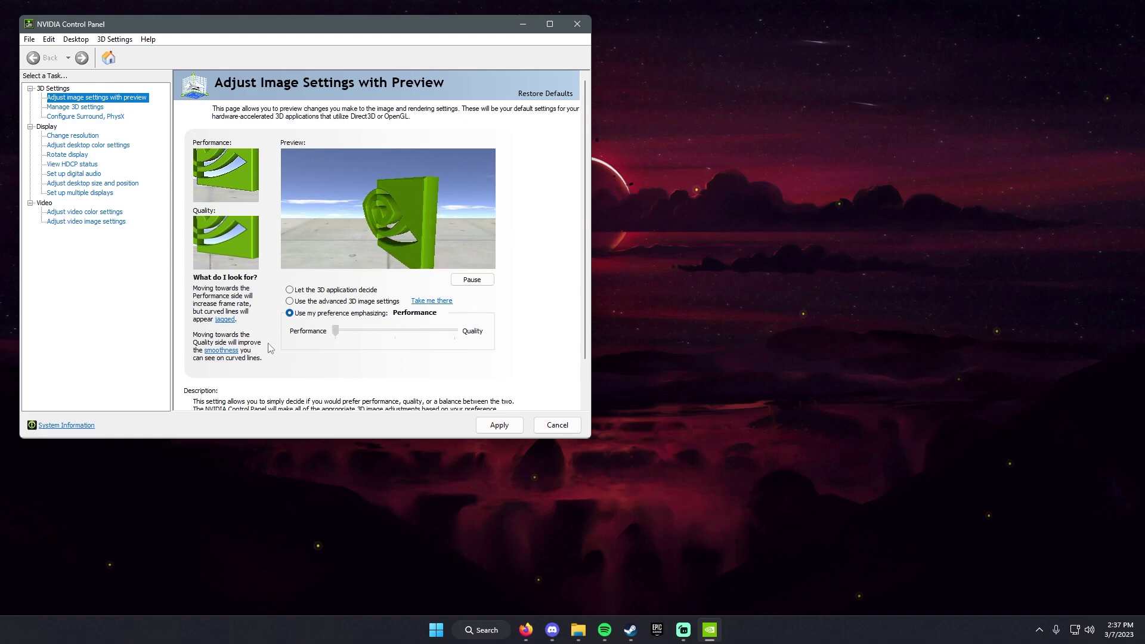
pyautogui.click(500, 426)
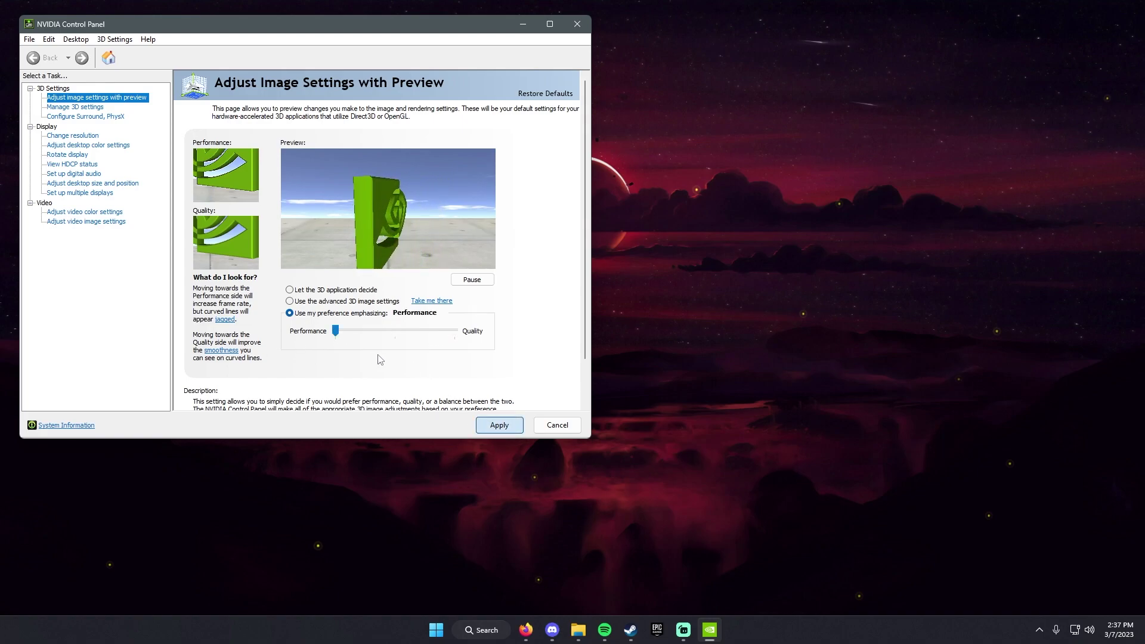
pyautogui.click(289, 302)
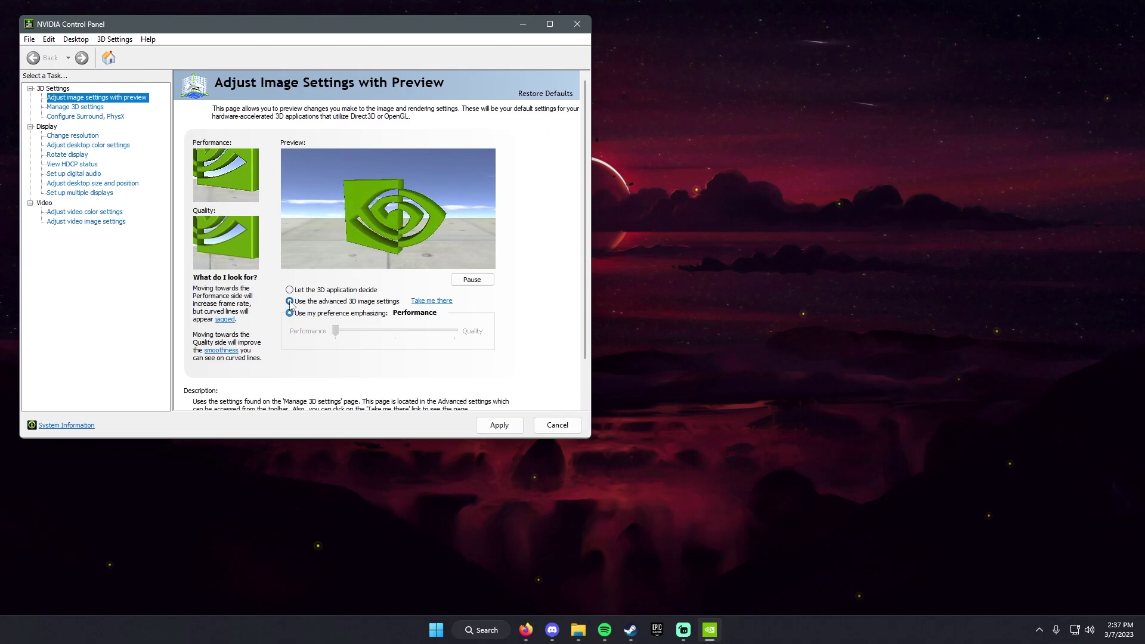
pyautogui.click(499, 425)
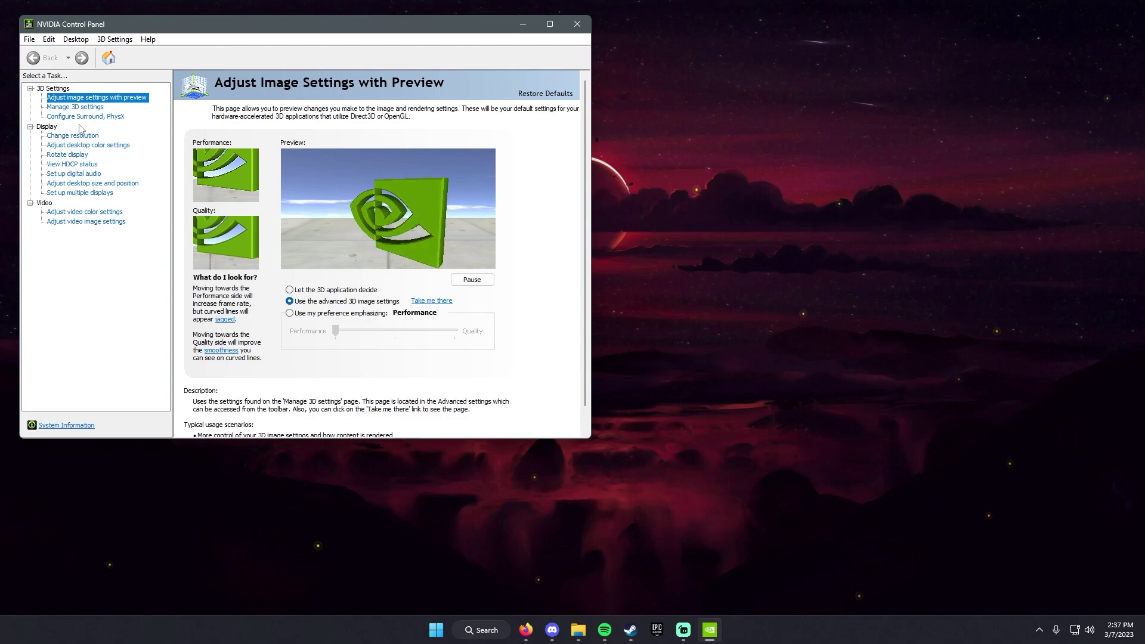
# - Go to the Manage 3D settings page under 3D Settings
pyautogui.click(76, 107)
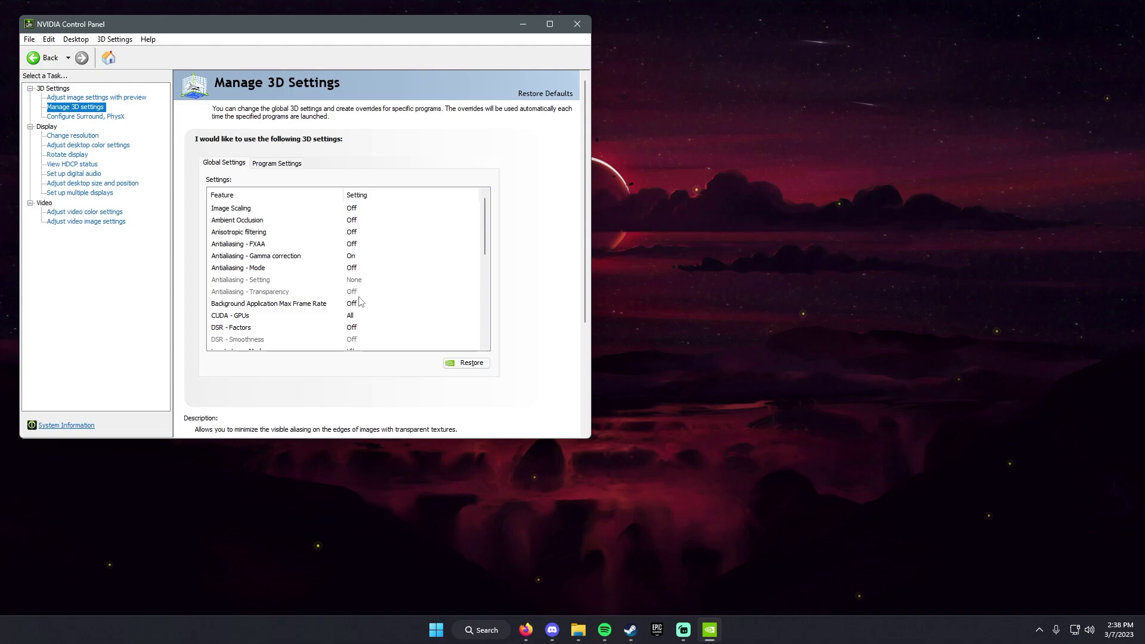
pyautogui.scroll(-1, 360, 304)
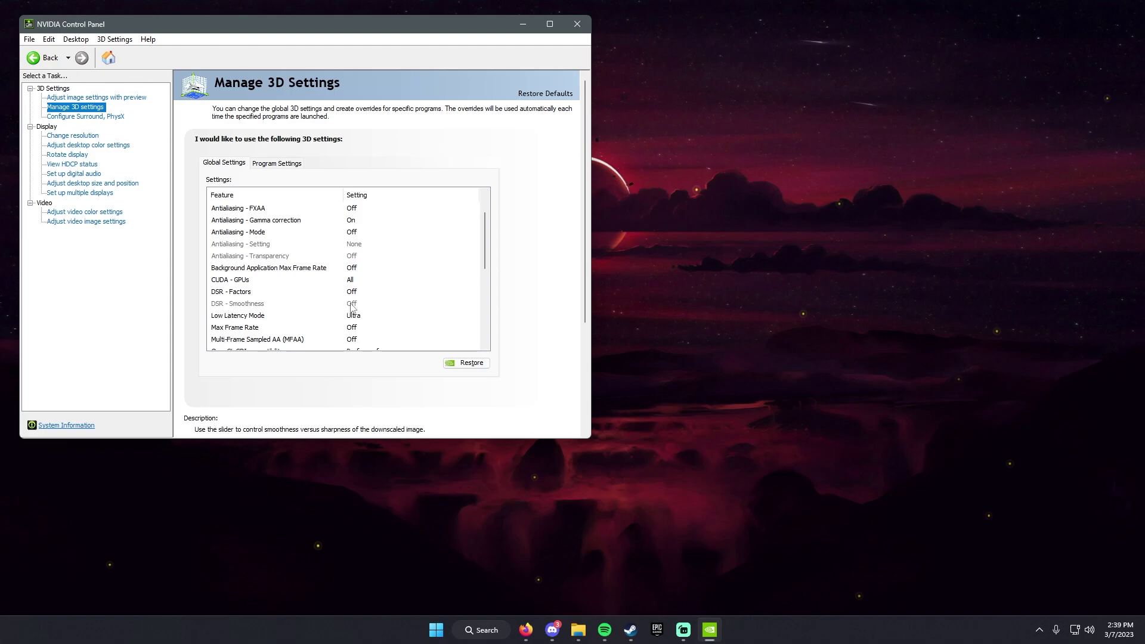
pyautogui.scroll(-1, 358, 308)
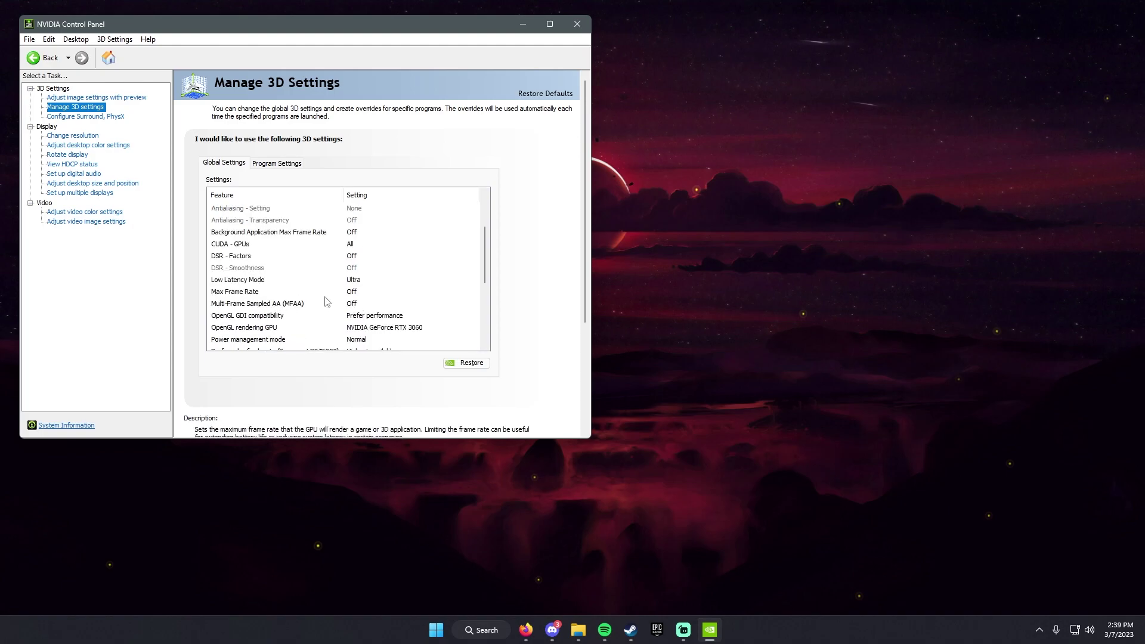
pyautogui.click(364, 281)
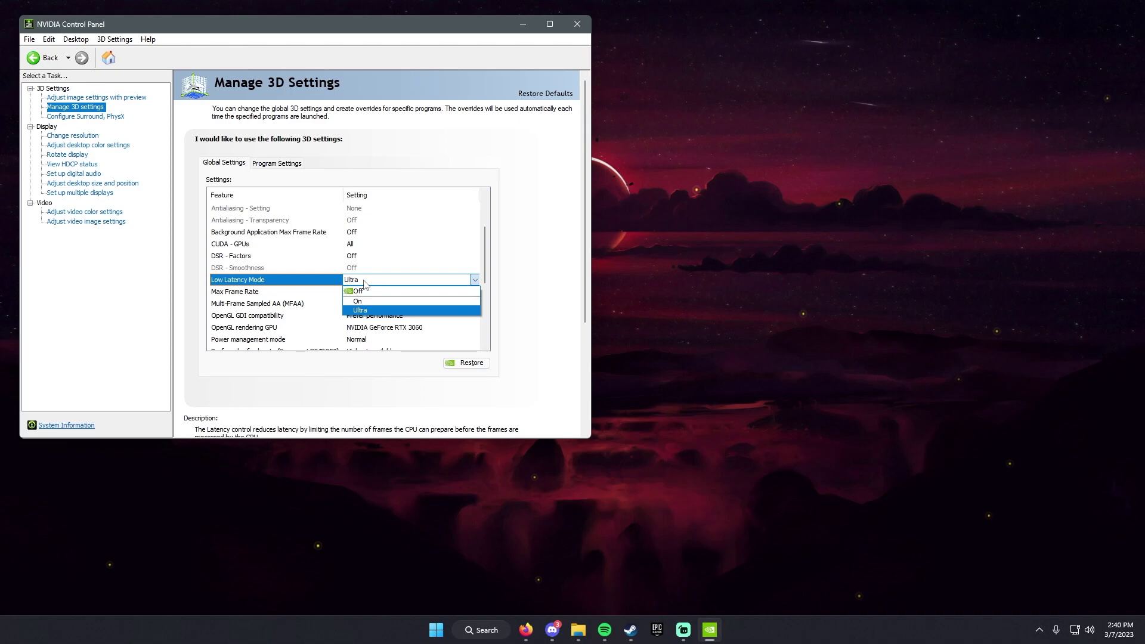
pyautogui.click(364, 283)
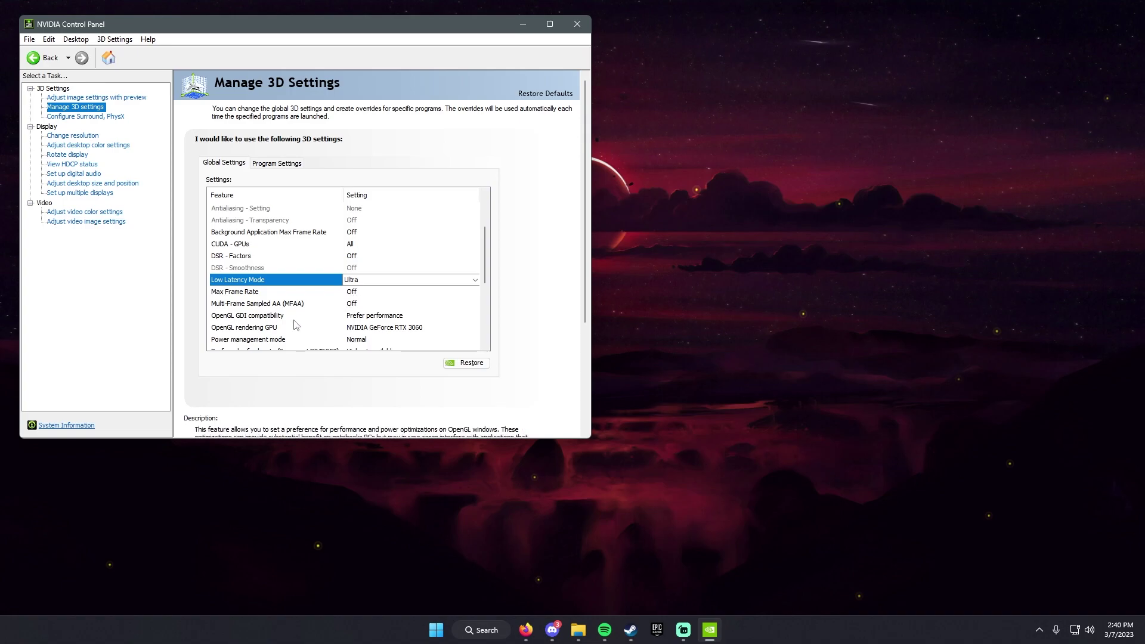
pyautogui.scroll(-1, 368, 308)
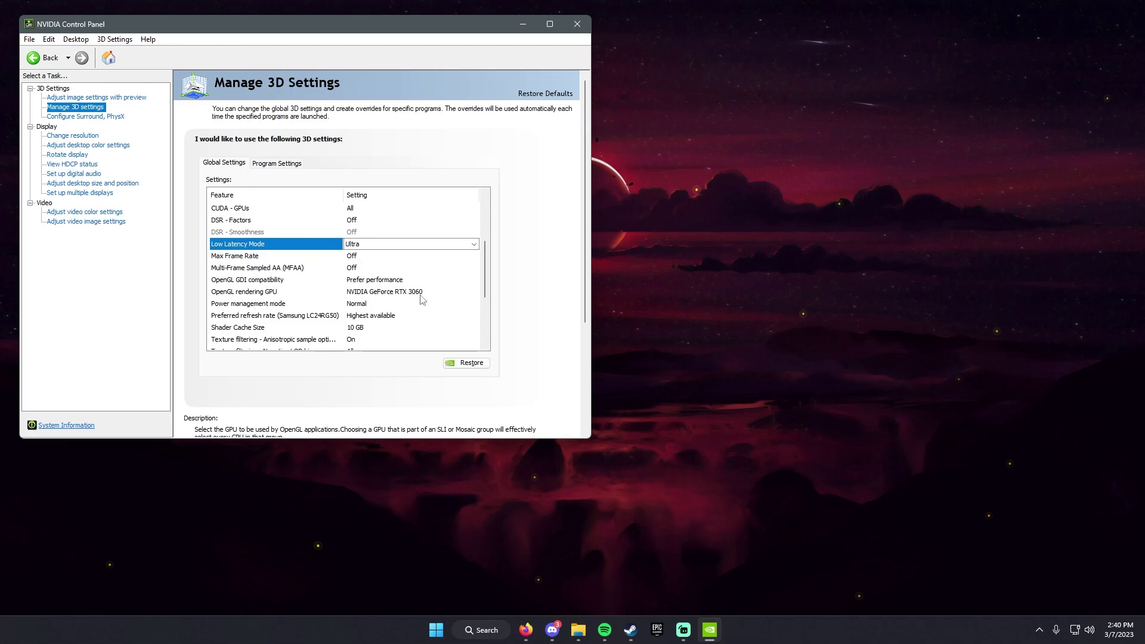
pyautogui.click(363, 305)
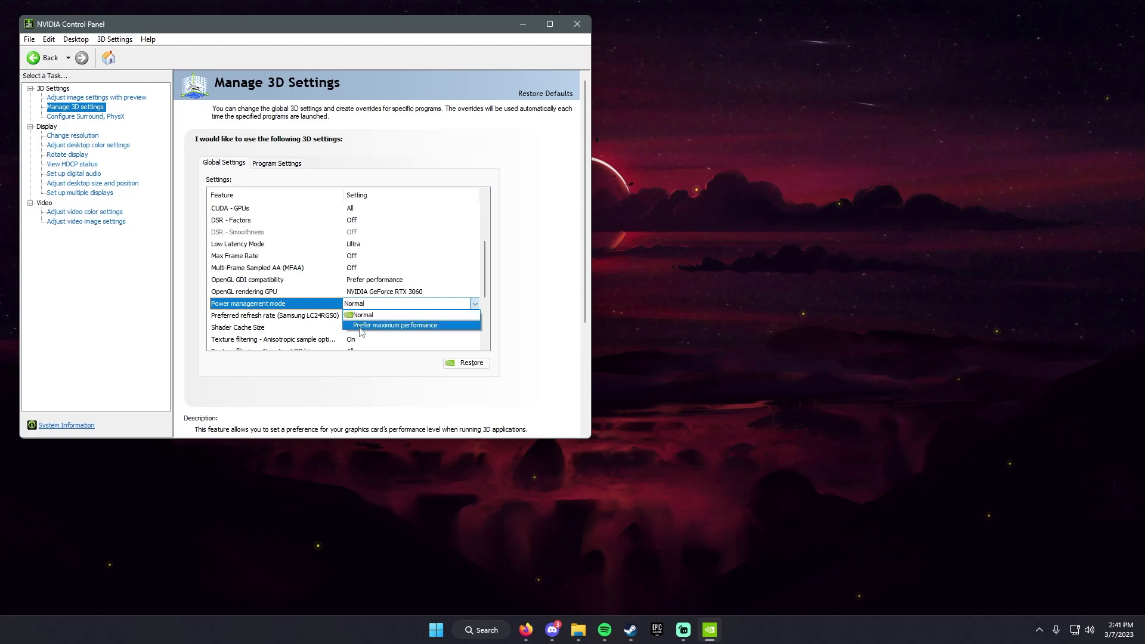
pyautogui.click(495, 308)
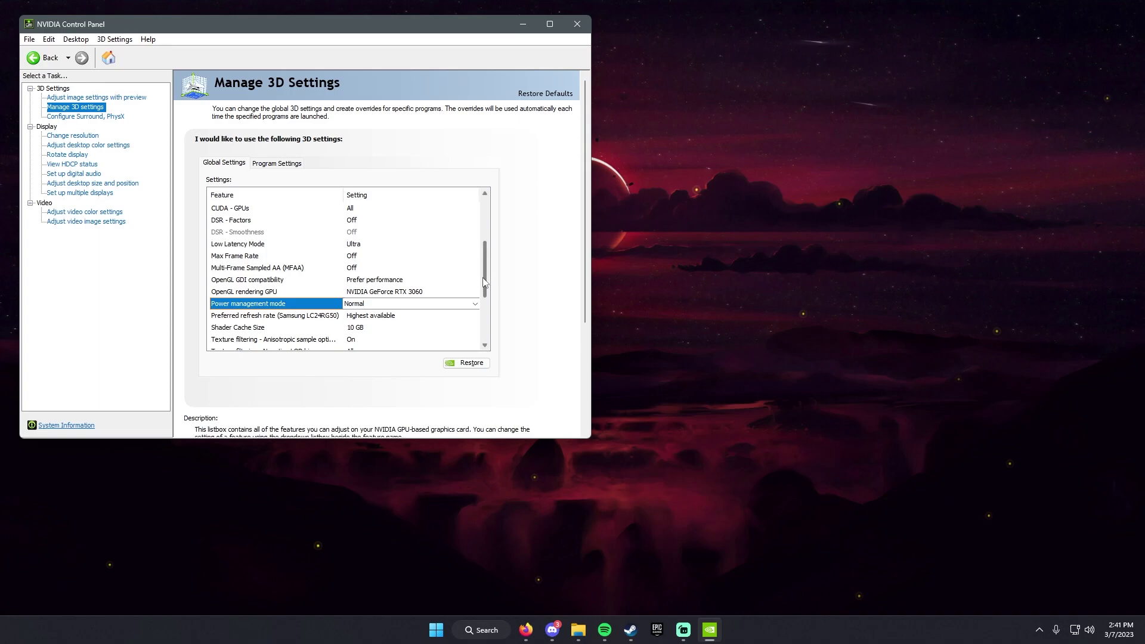
pyautogui.moveTo(484, 282); pyautogui.dragTo(489, 304)
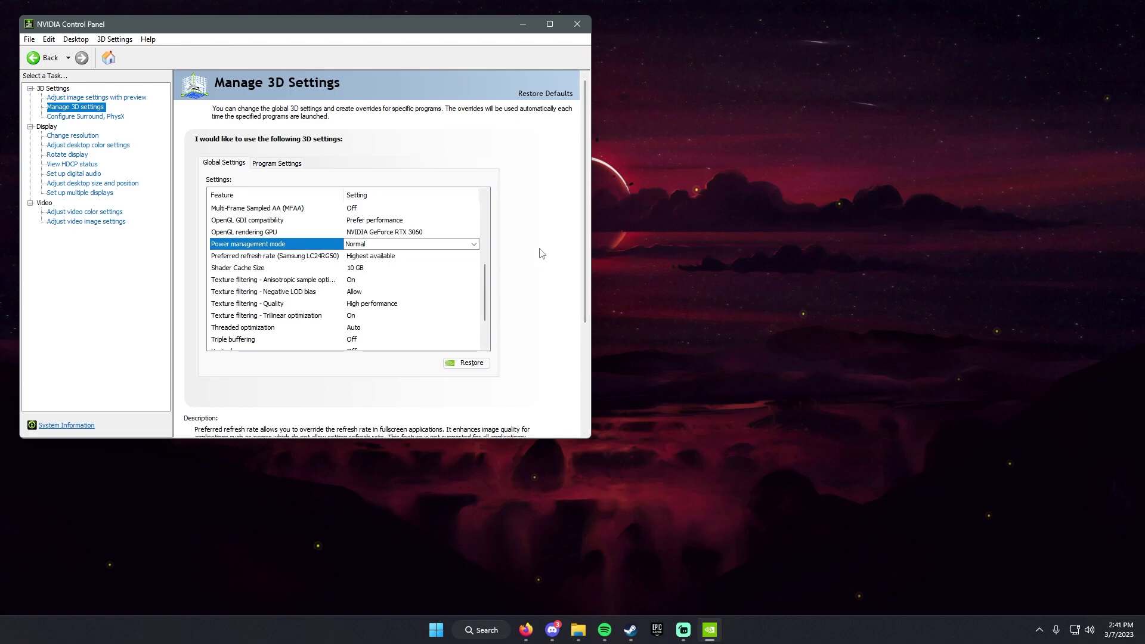
pyautogui.click(417, 244)
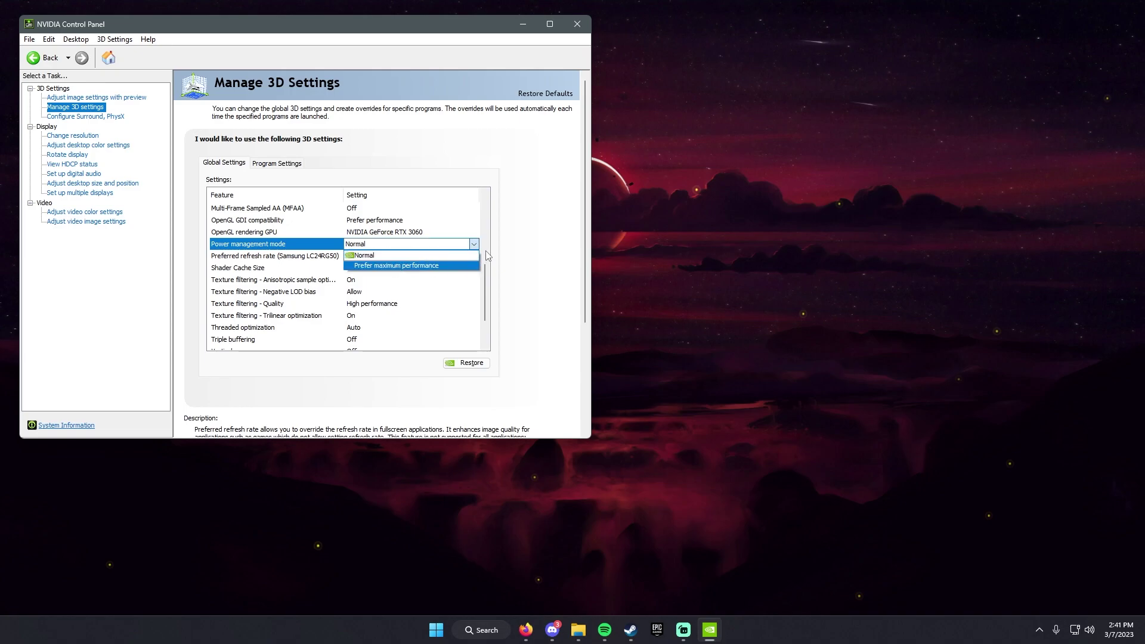
pyautogui.click(474, 243)
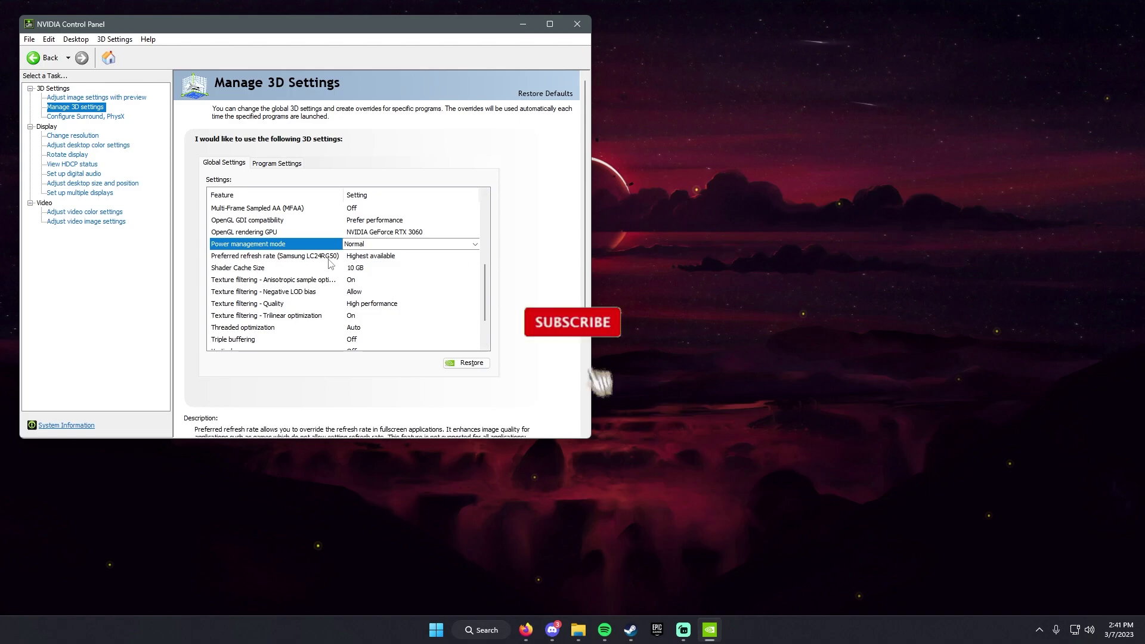
# - Keep the global Shader Cache Size at 10 GB and review the VR pre-rendered frames choices
pyautogui.click(369, 269)
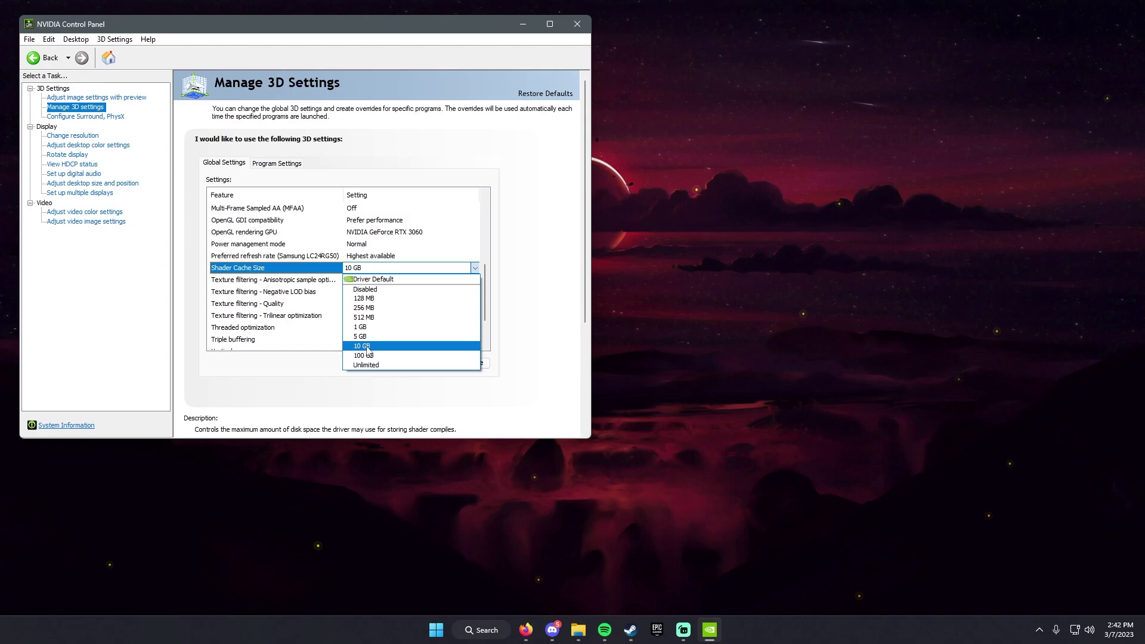
pyautogui.click(366, 346)
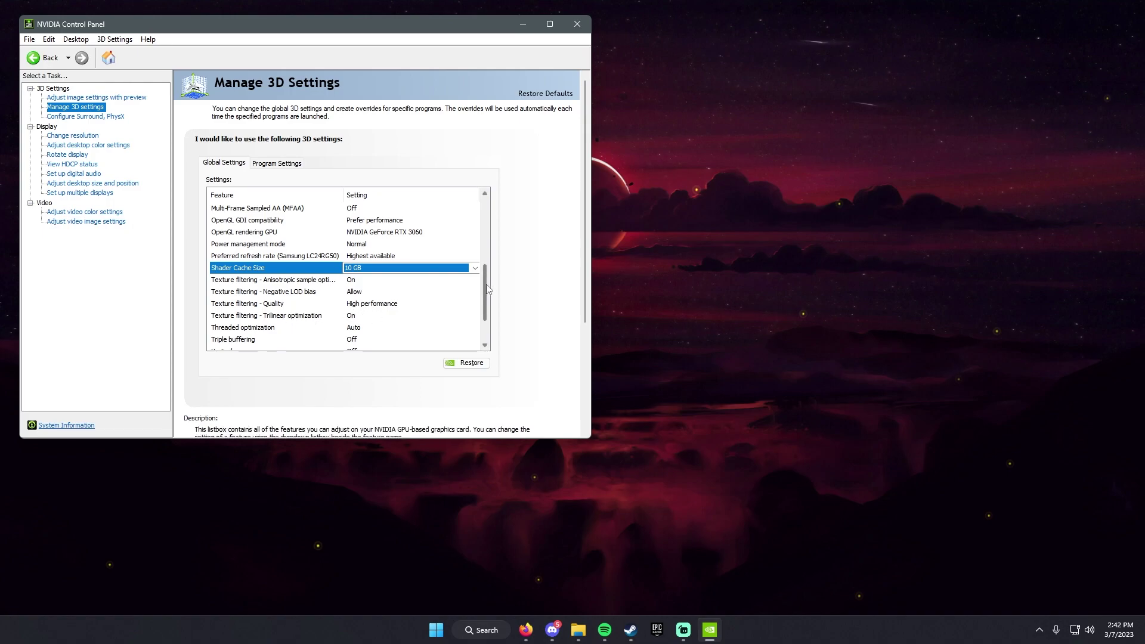
pyautogui.moveTo(484, 286); pyautogui.dragTo(481, 307)
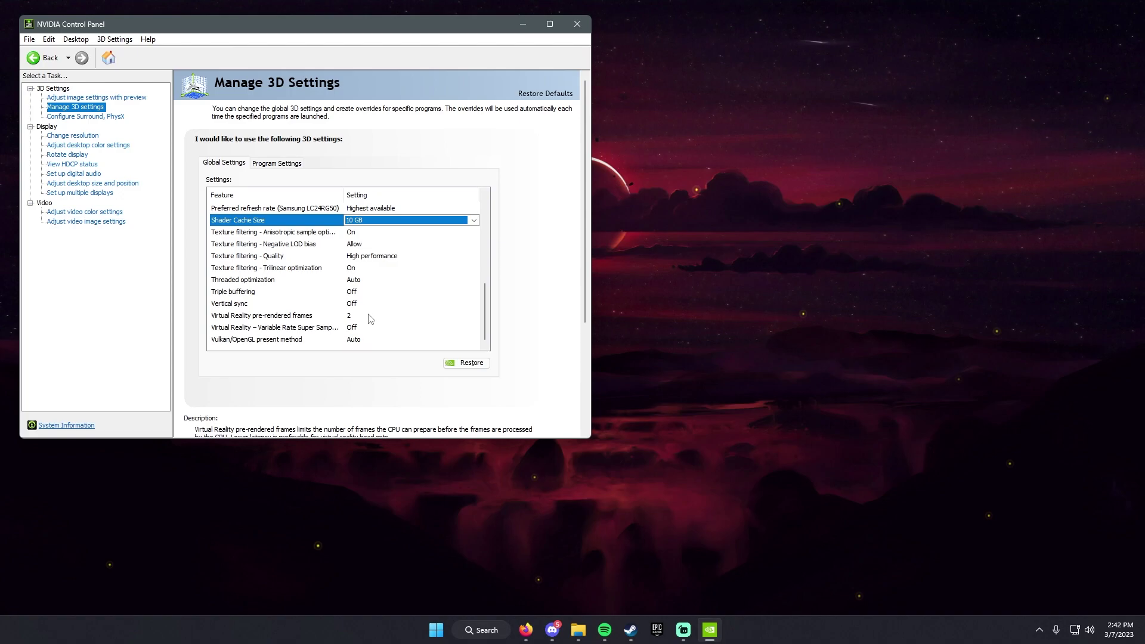
pyautogui.click(361, 317)
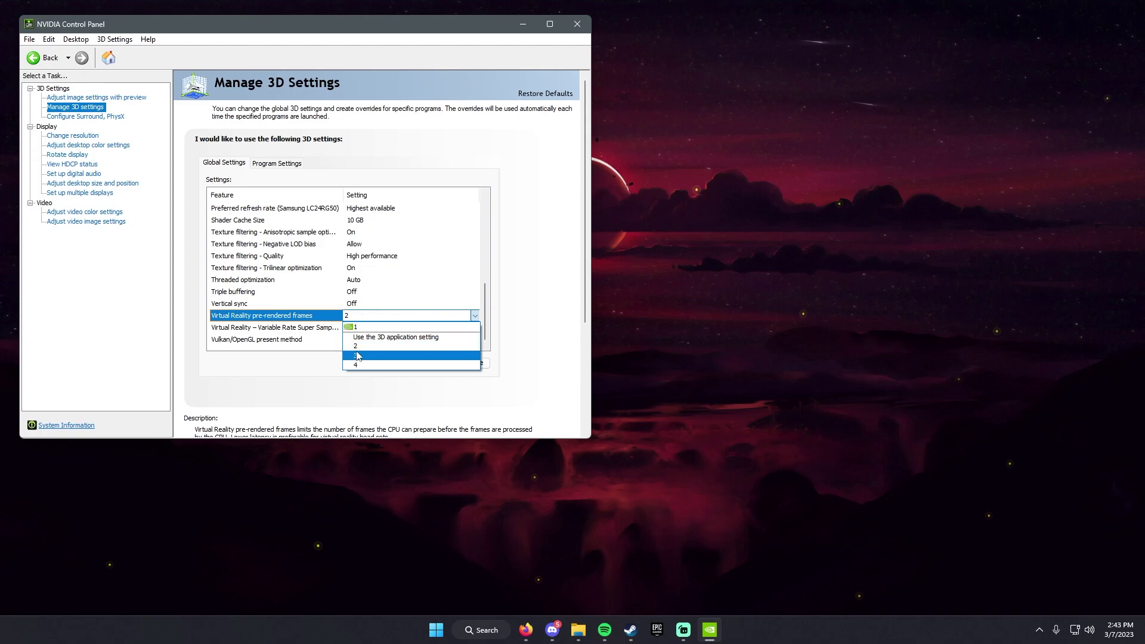
# - Leave VR pre-rendered frames at 2 and keep the Vulkan/OpenGL present method on Auto
pyautogui.click(358, 347)
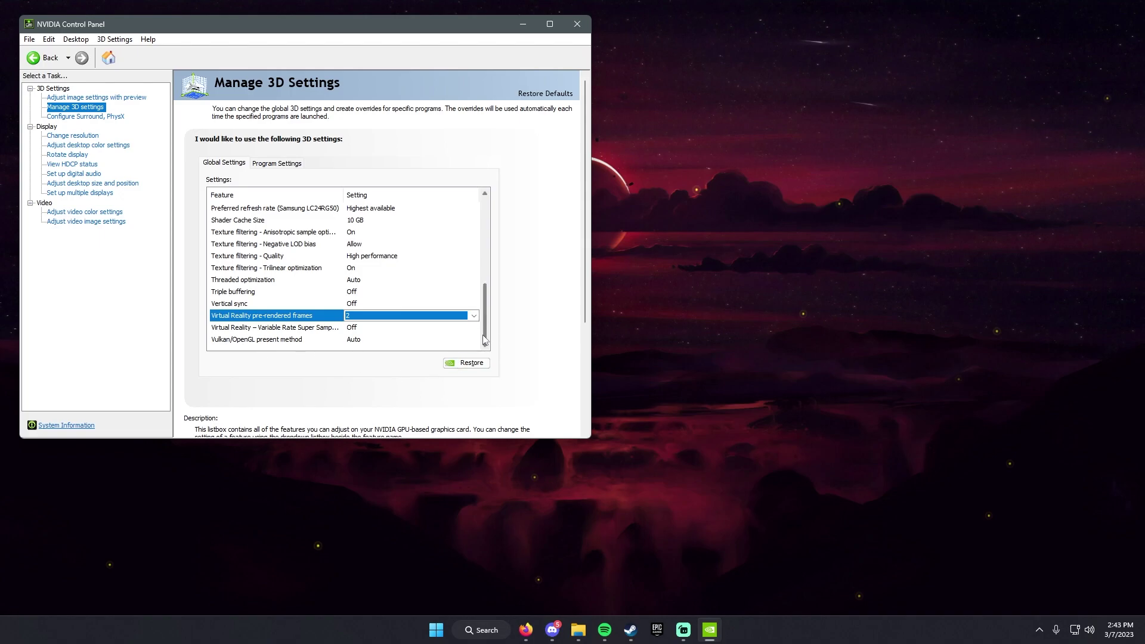
pyautogui.click(365, 340)
pyautogui.click(366, 340)
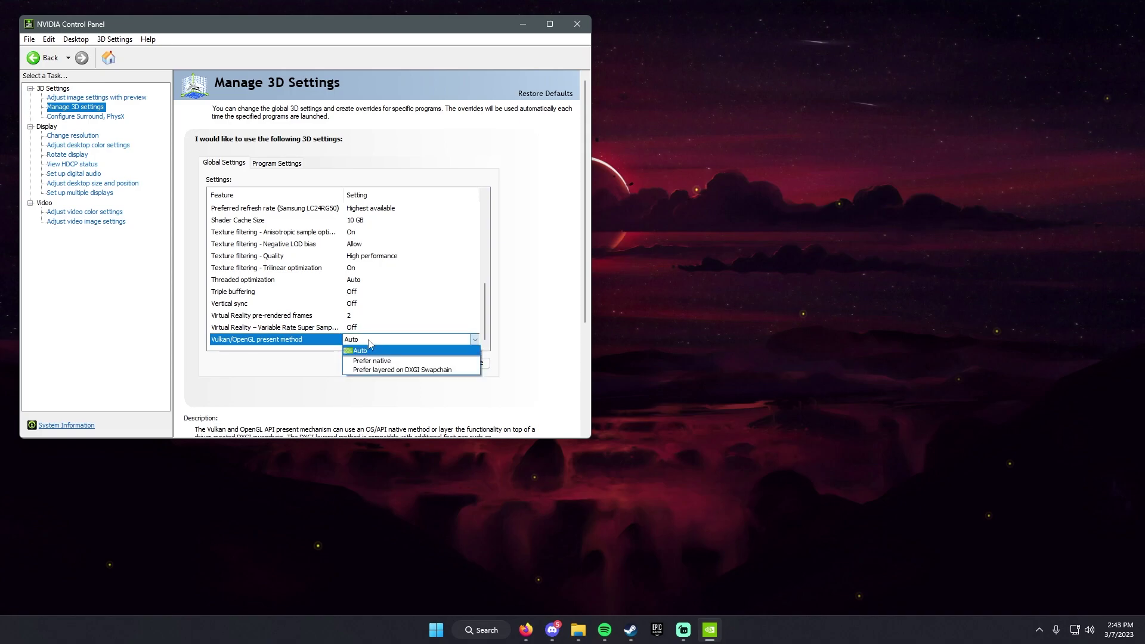
pyautogui.click(365, 349)
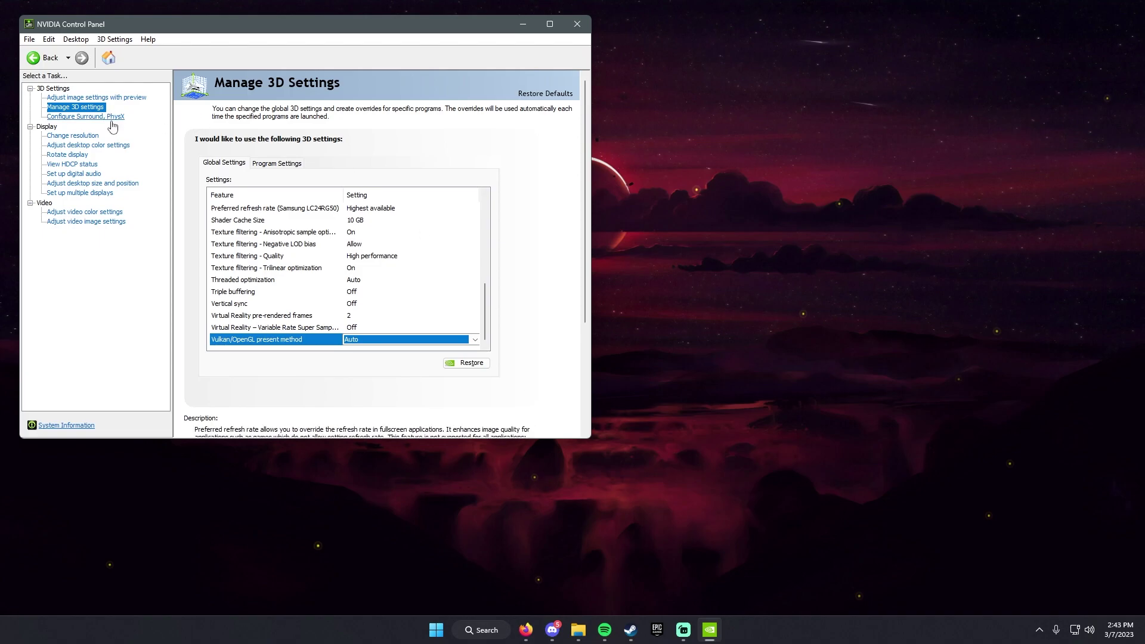
# - On the Configure Surround, PhysX page, set the PhysX processor to the NVIDIA GeForce RTX 3060
pyautogui.click(86, 116)
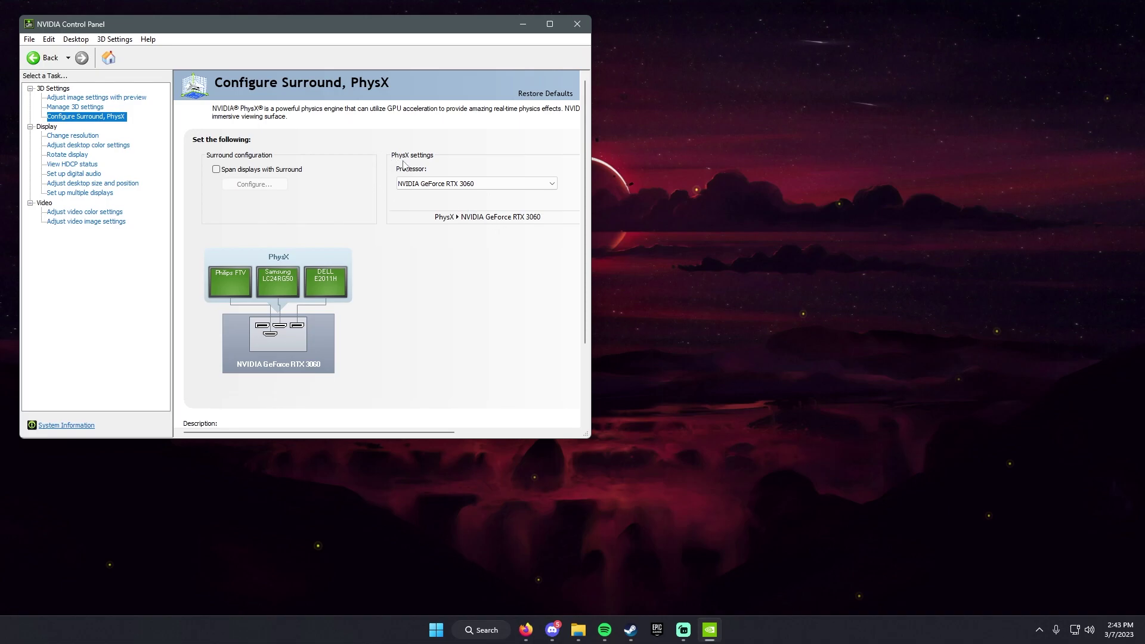
pyautogui.click(461, 183)
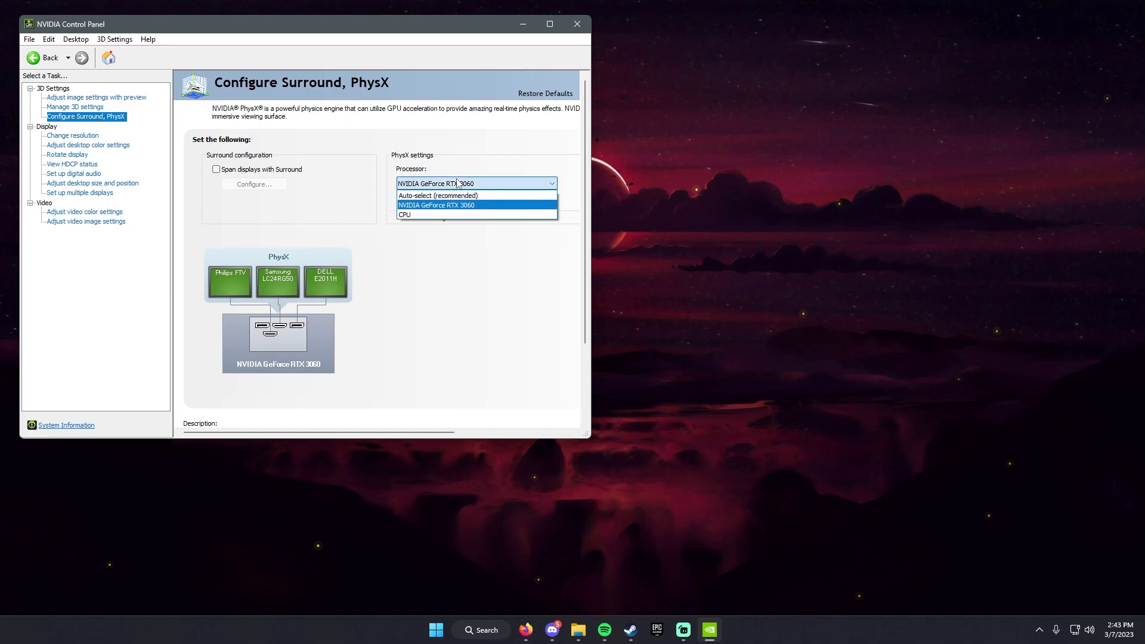
pyautogui.click(430, 206)
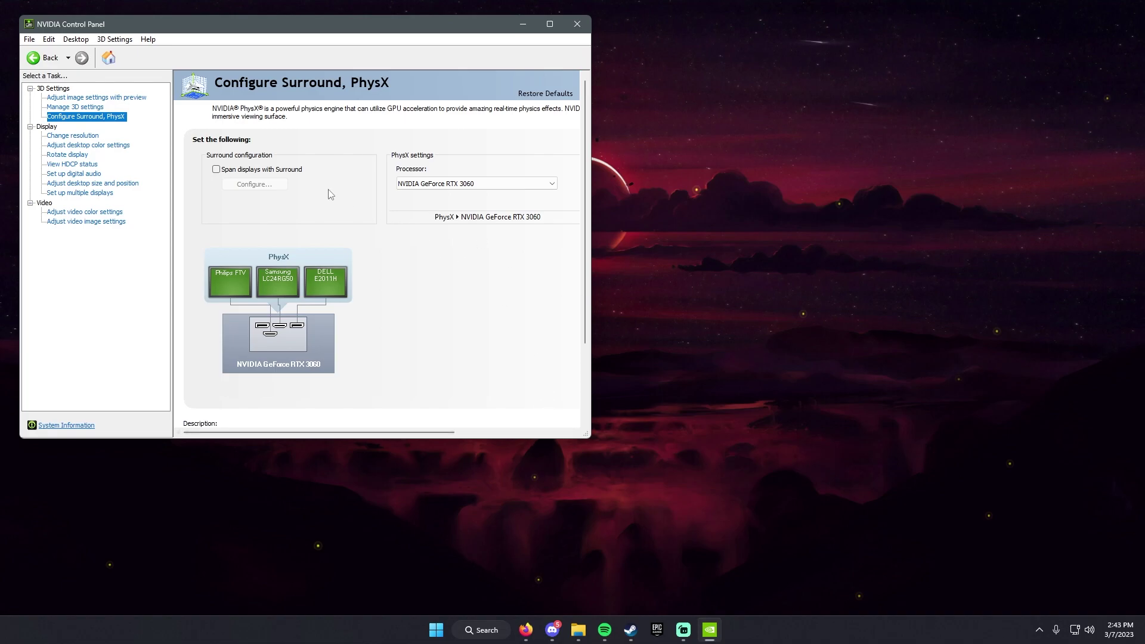
# - Confirm the Samsung display runs 1920 × 1080 at 144Hz, then bring up Customize
pyautogui.click(71, 136)
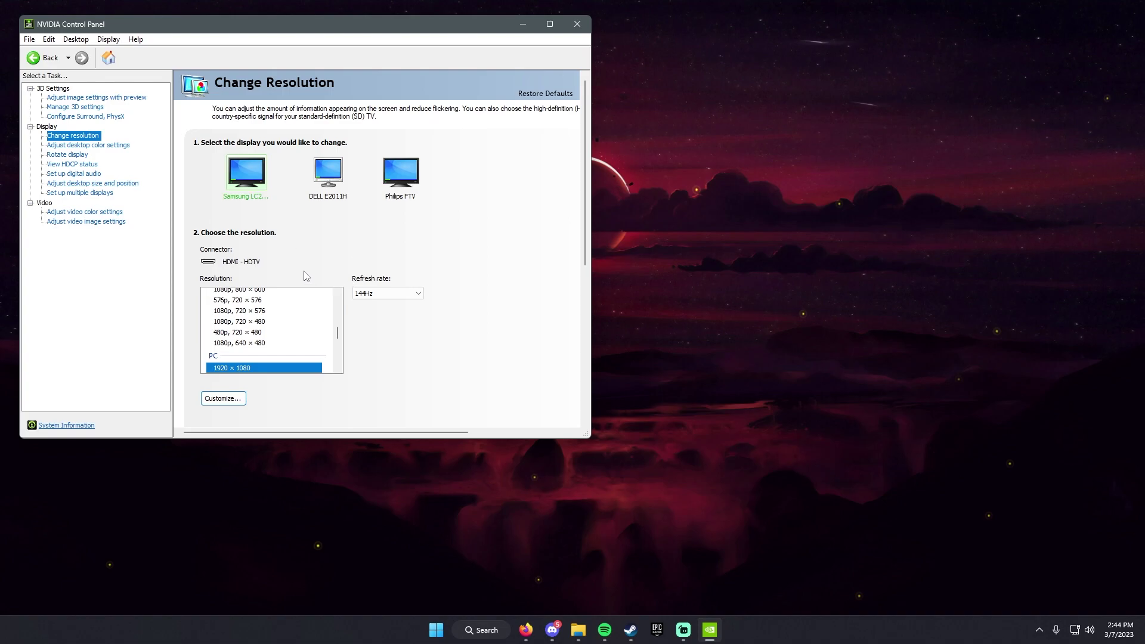
pyautogui.scroll(-1, 321, 275)
pyautogui.scroll(-2, 259, 322)
pyautogui.scroll(1, 244, 319)
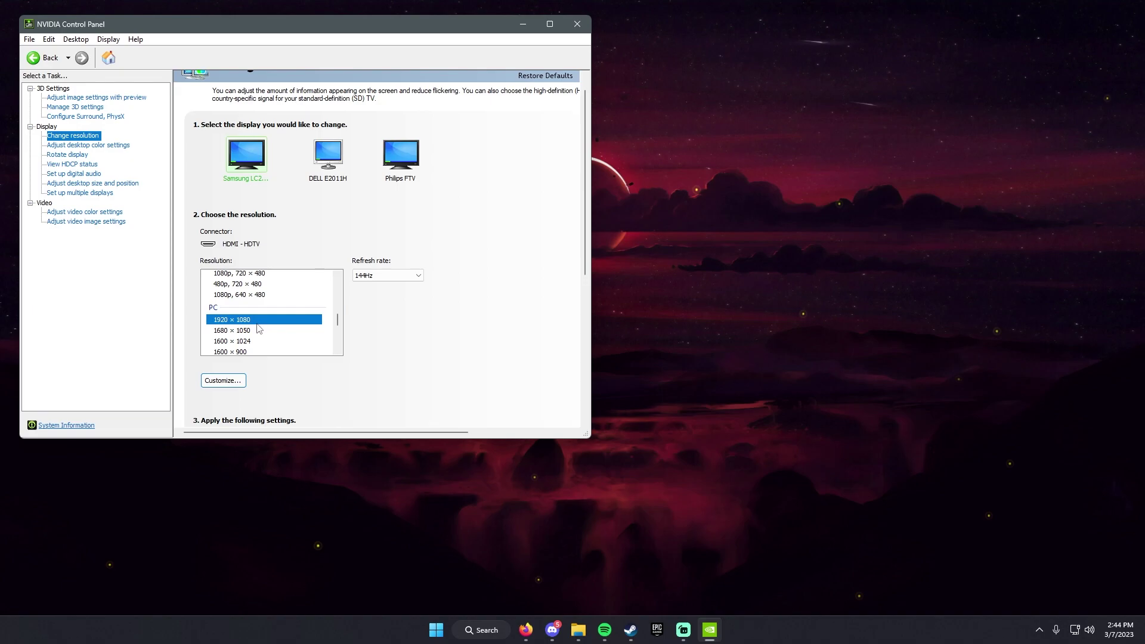
pyautogui.click(386, 275)
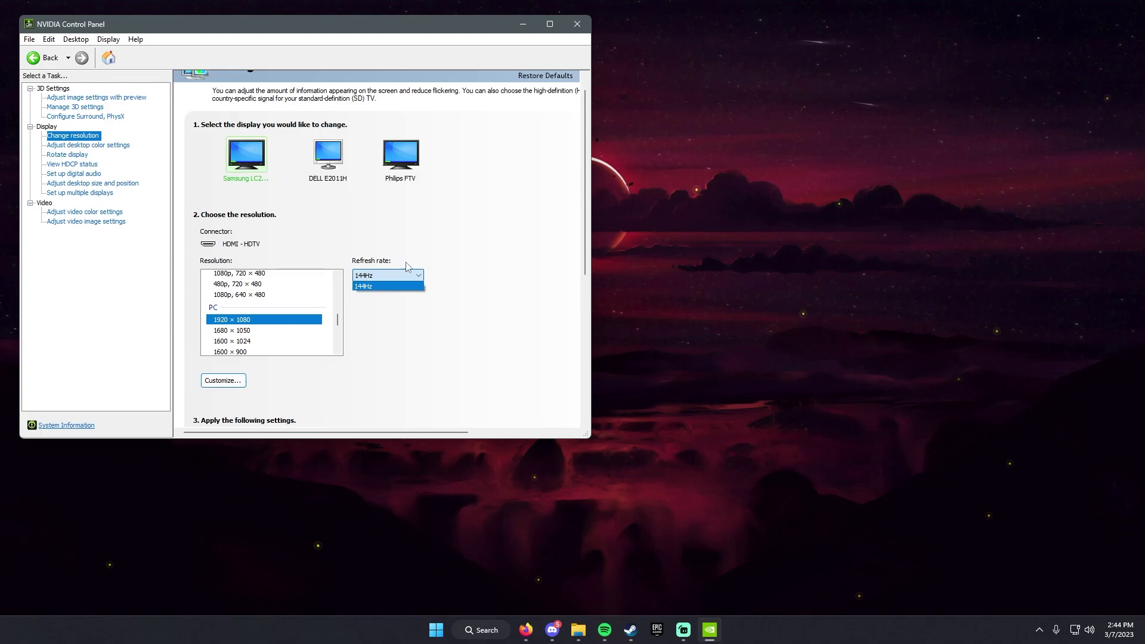
pyautogui.click(387, 277)
pyautogui.click(371, 284)
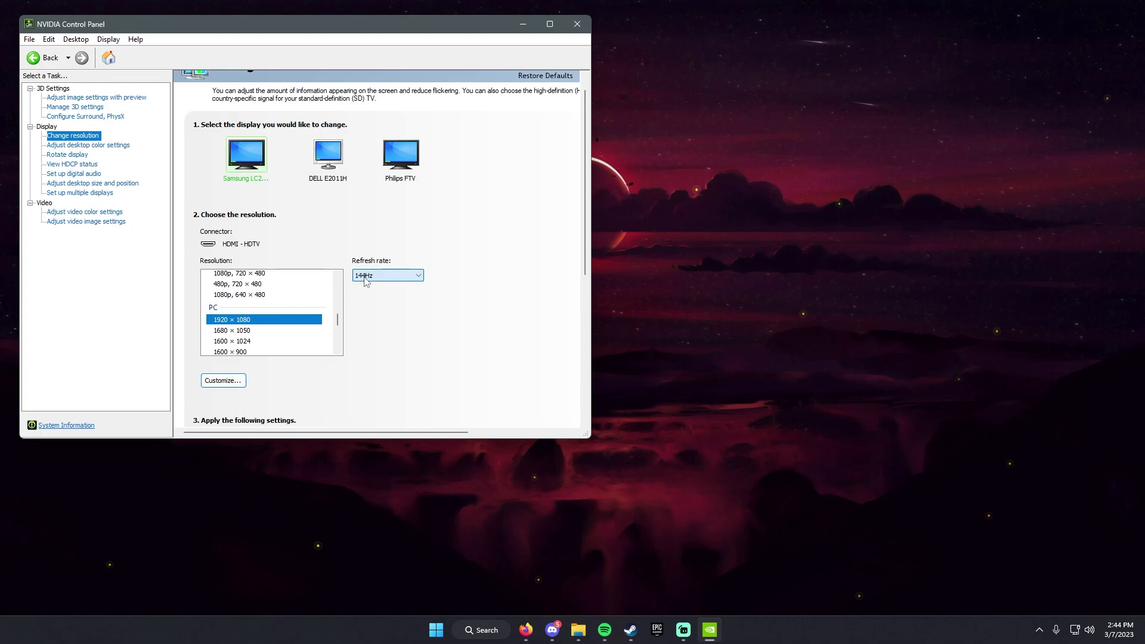
pyautogui.click(222, 380)
# - Begin a custom resolution changing 144Hz to 165Hz, then cancel it without adding
pyautogui.click(235, 351)
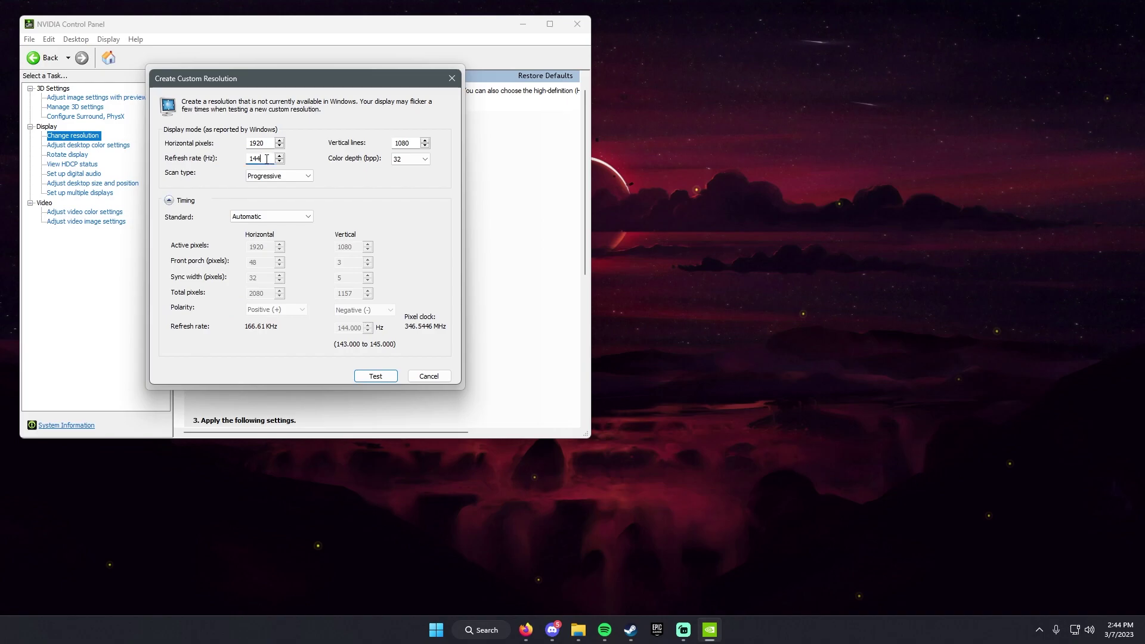
pyautogui.doubleClick(258, 158)
pyautogui.write('165')
pyautogui.click(428, 376)
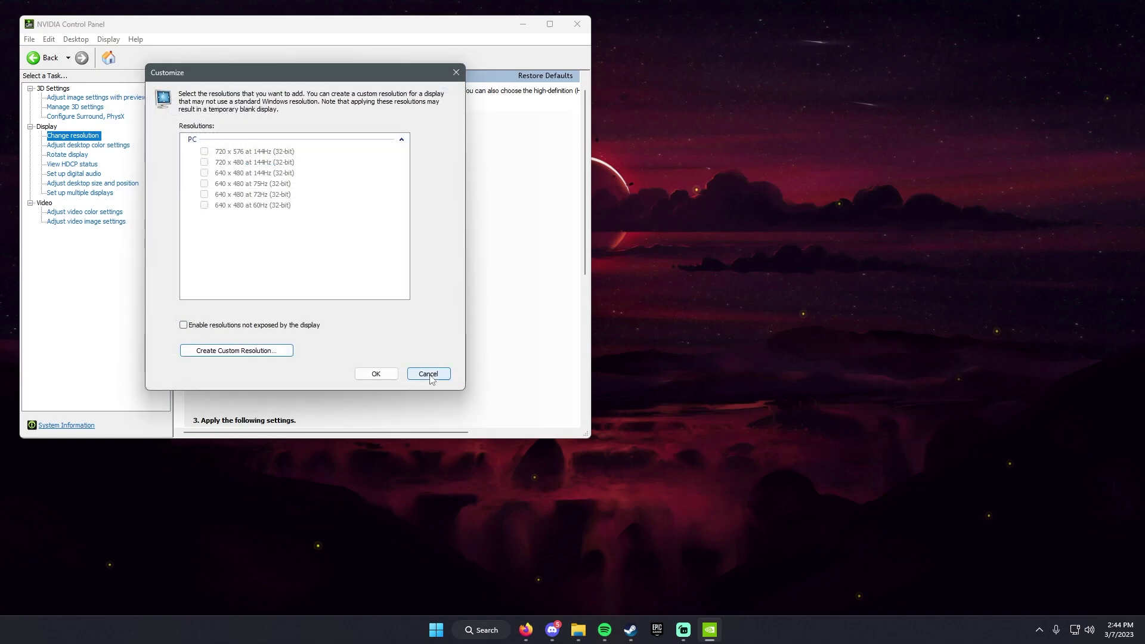
# - Close the Customize dialog and keep the Samsung display at 144Hz
pyautogui.click(376, 374)
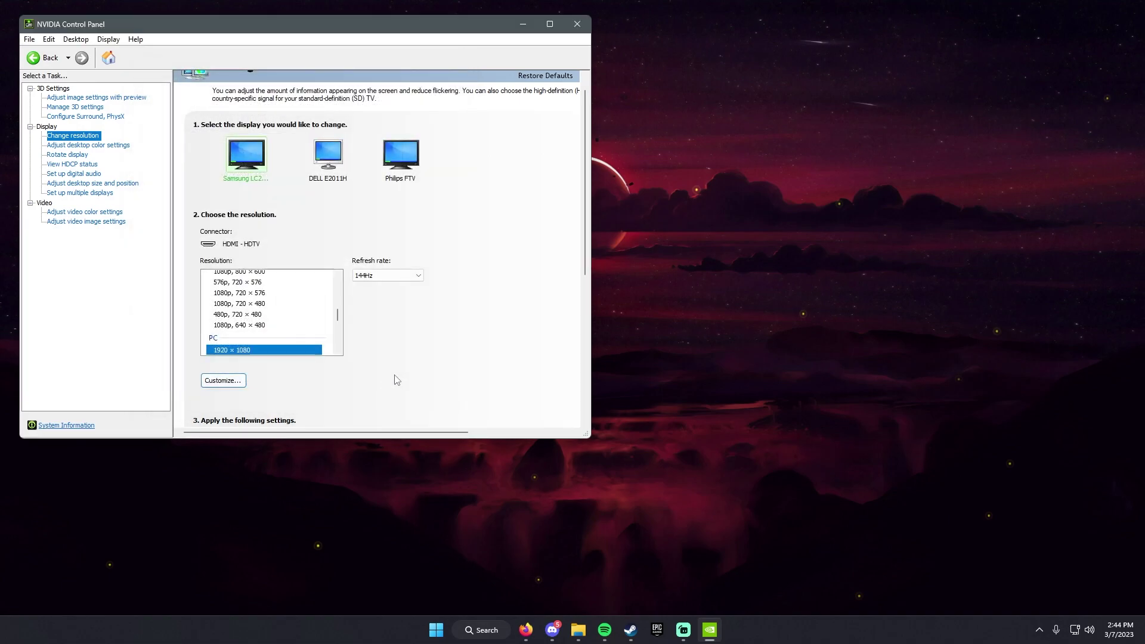
pyautogui.click(394, 276)
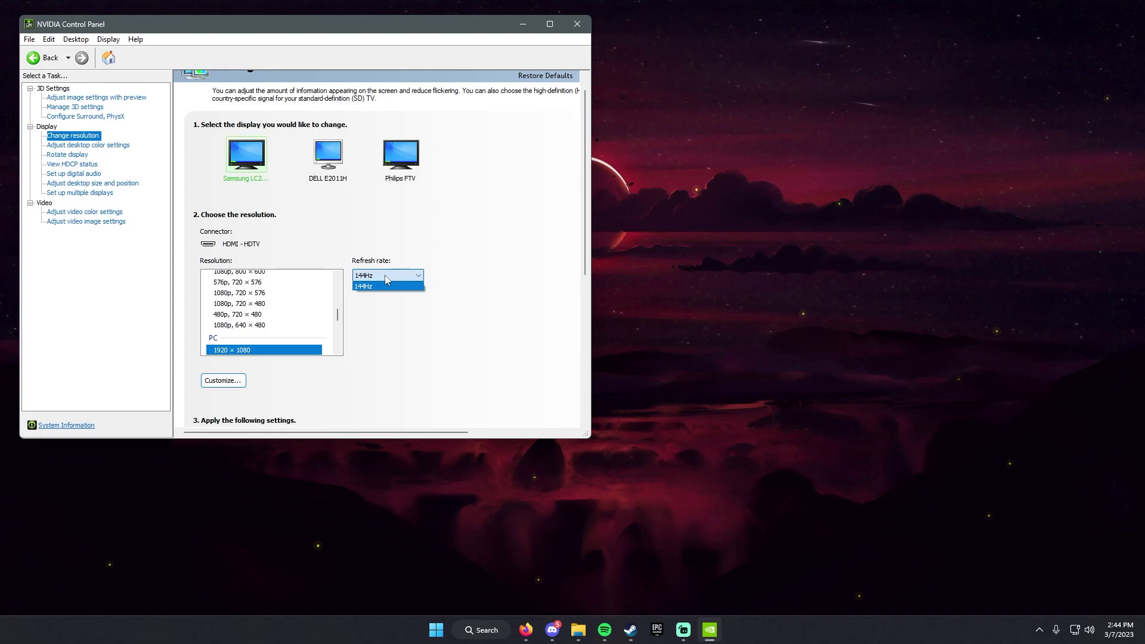
pyautogui.click(387, 285)
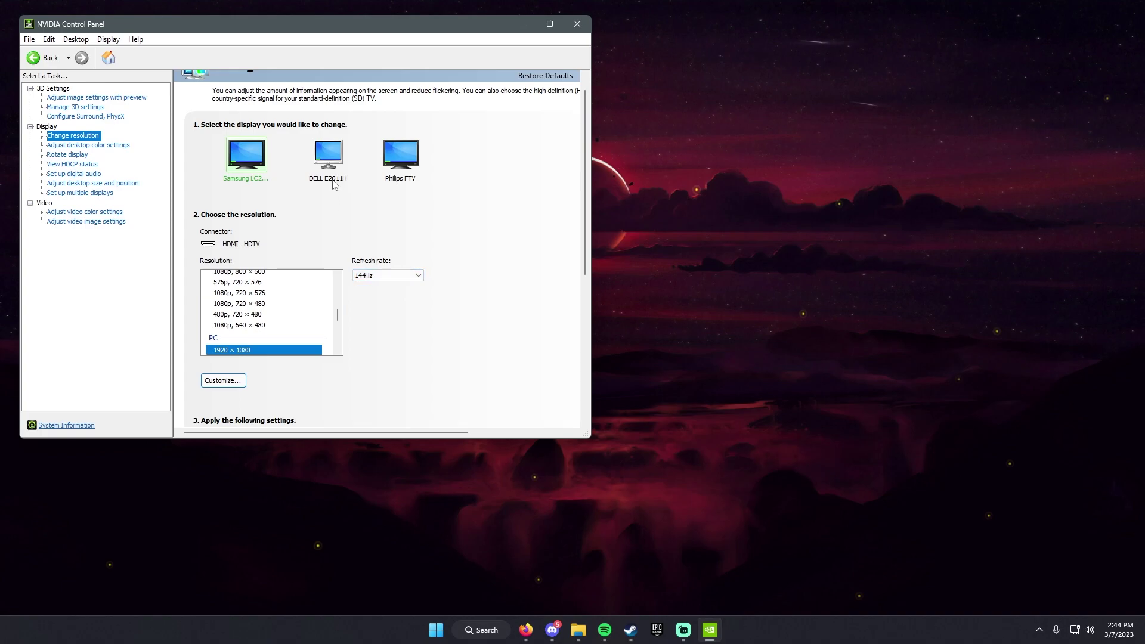
# - Switch to the DELL E2011H display and confirm its 75Hz refresh rate
pyautogui.click(328, 161)
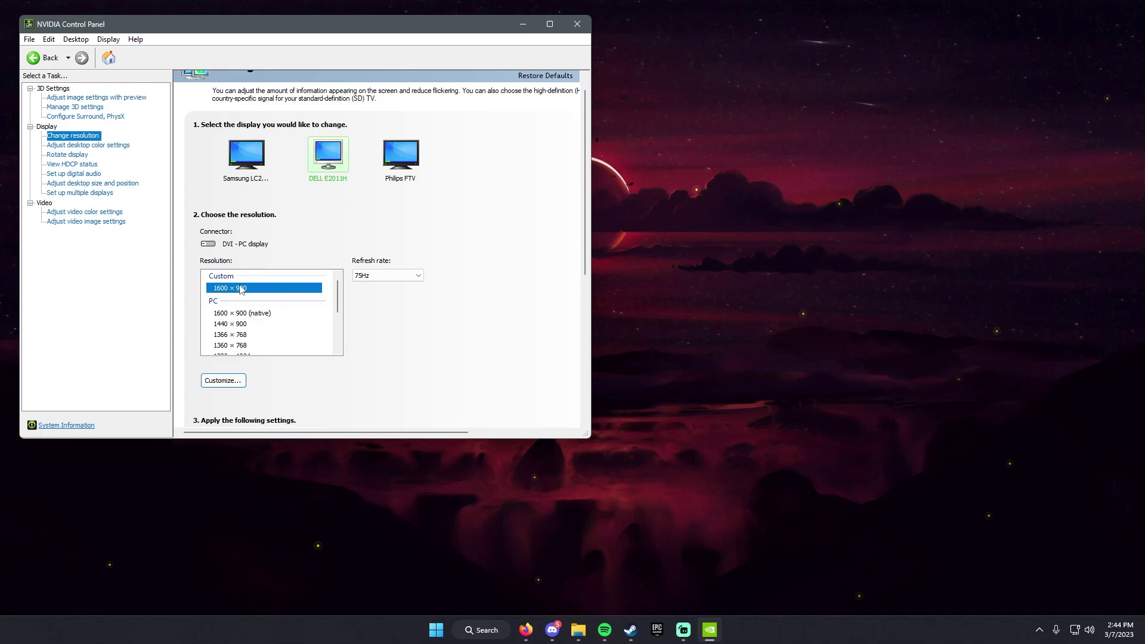
pyautogui.click(365, 275)
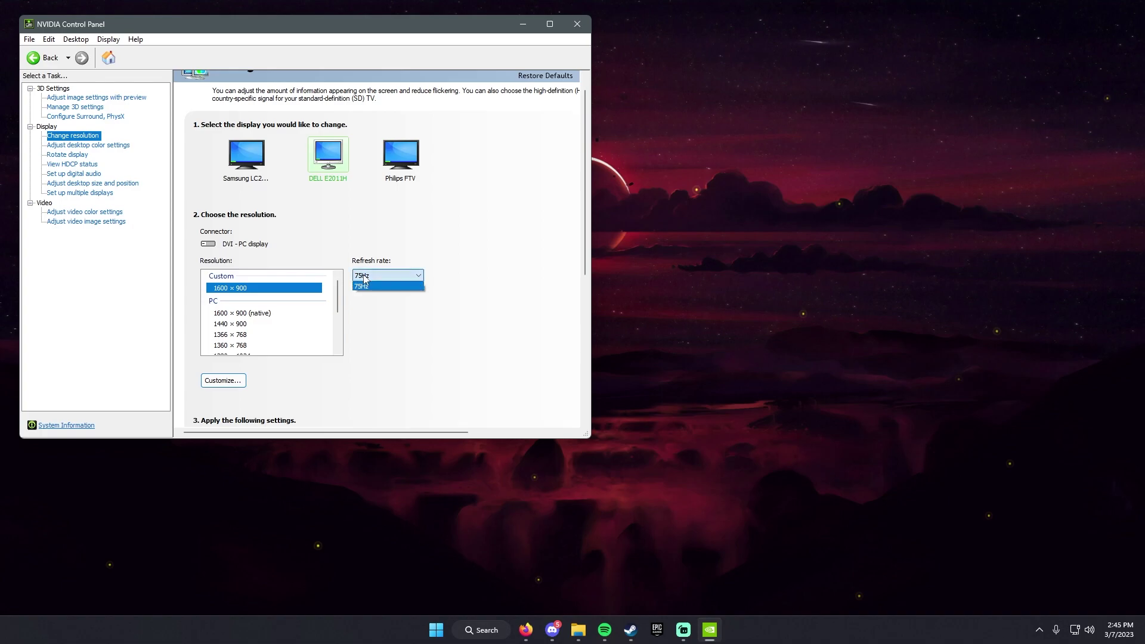
pyautogui.click(365, 286)
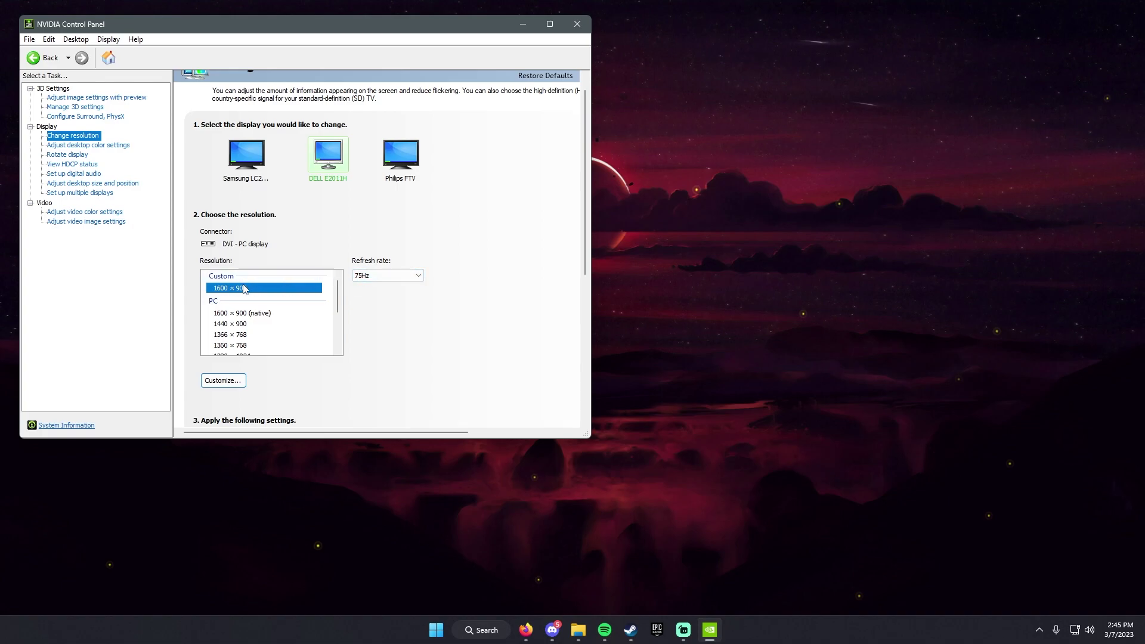
pyautogui.click(388, 277)
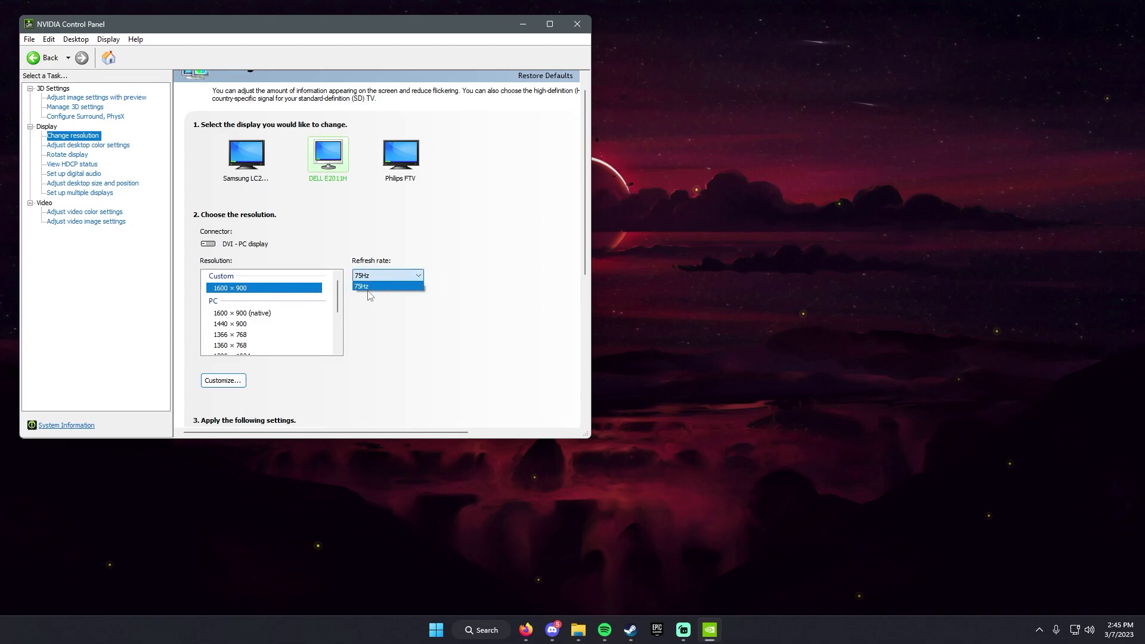
pyautogui.click(383, 278)
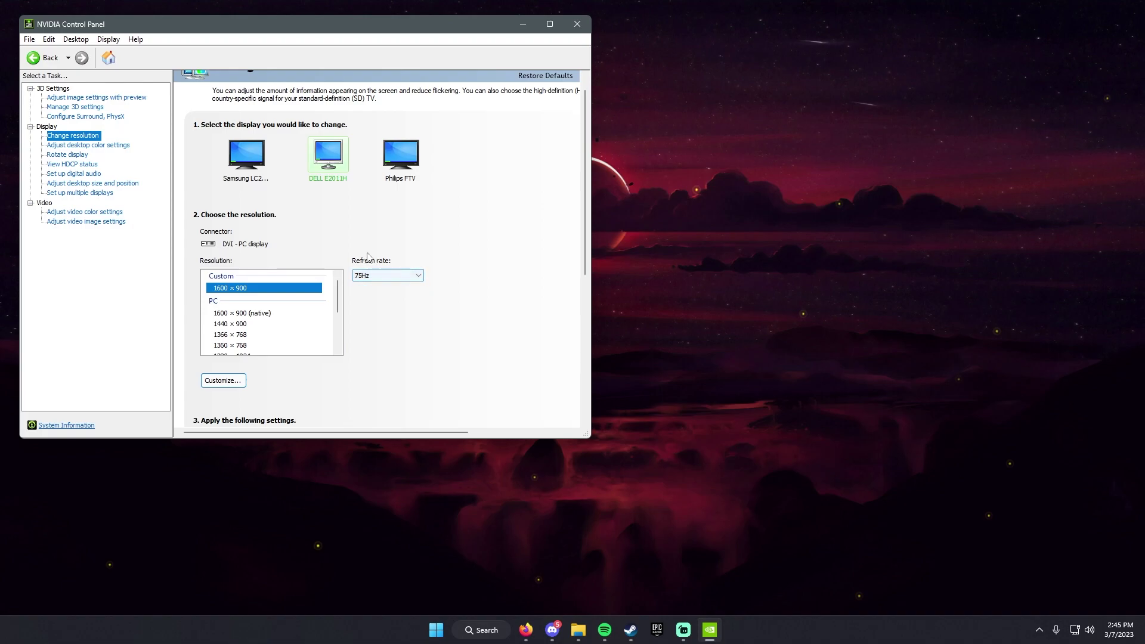
# - Select the Philips FTV display and confirm it shows 4096 × 2160 at 60Hz
pyautogui.click(417, 182)
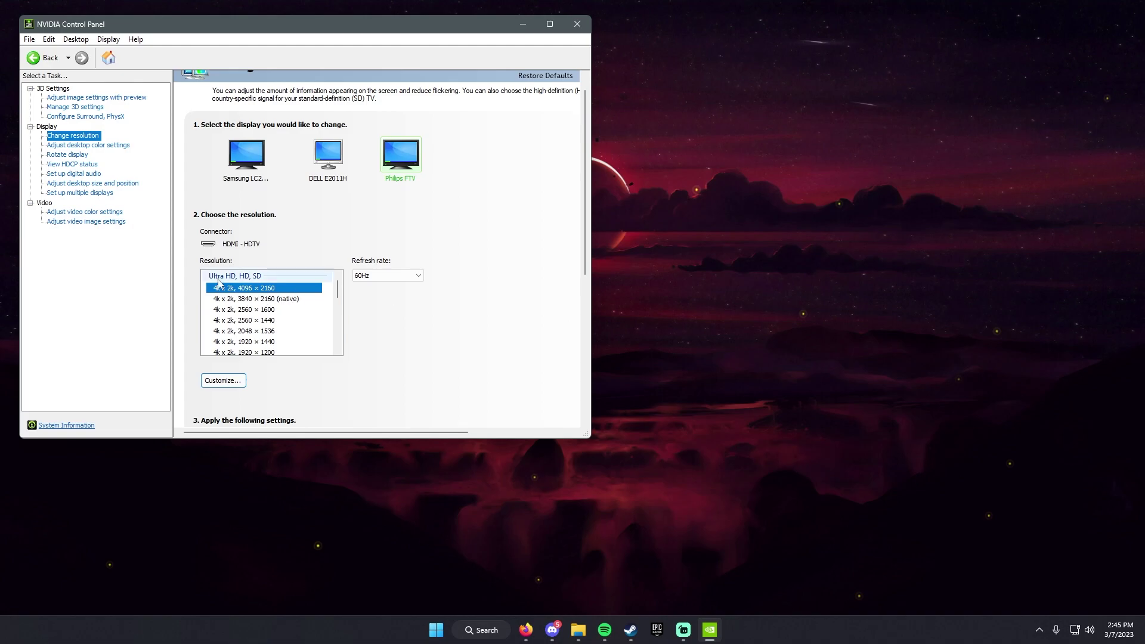
pyautogui.scroll(-1, 283, 321)
pyautogui.scroll(1, 283, 321)
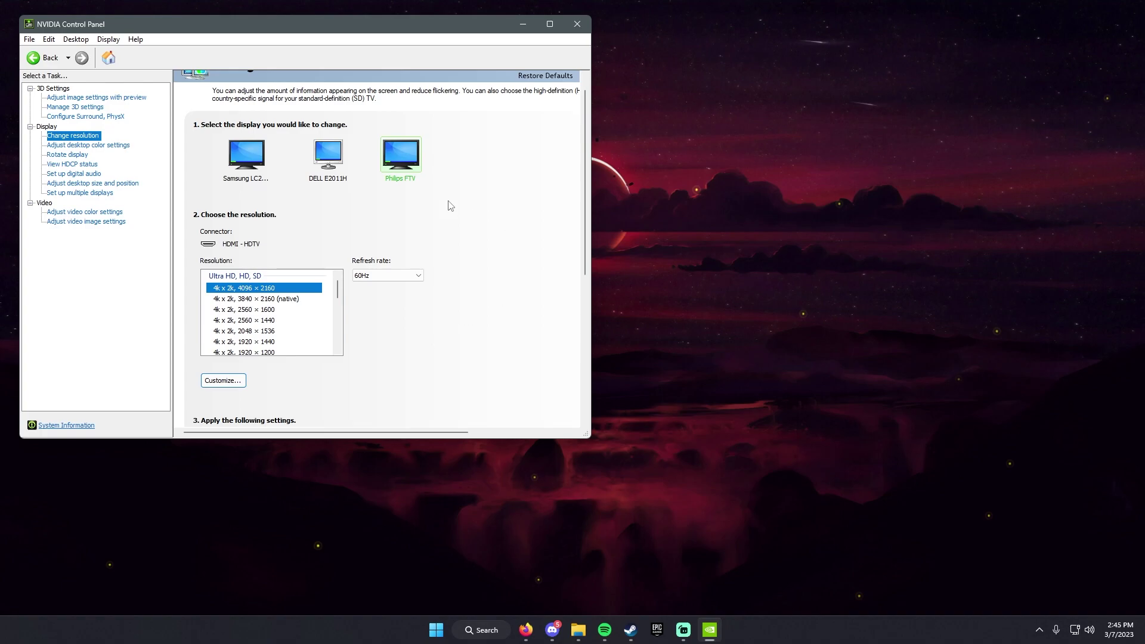
pyautogui.click(246, 156)
pyautogui.click(329, 157)
# - Set the Samsung display's video color to NVIDIA settings with Full (0-255) dynamic range
pyautogui.click(73, 212)
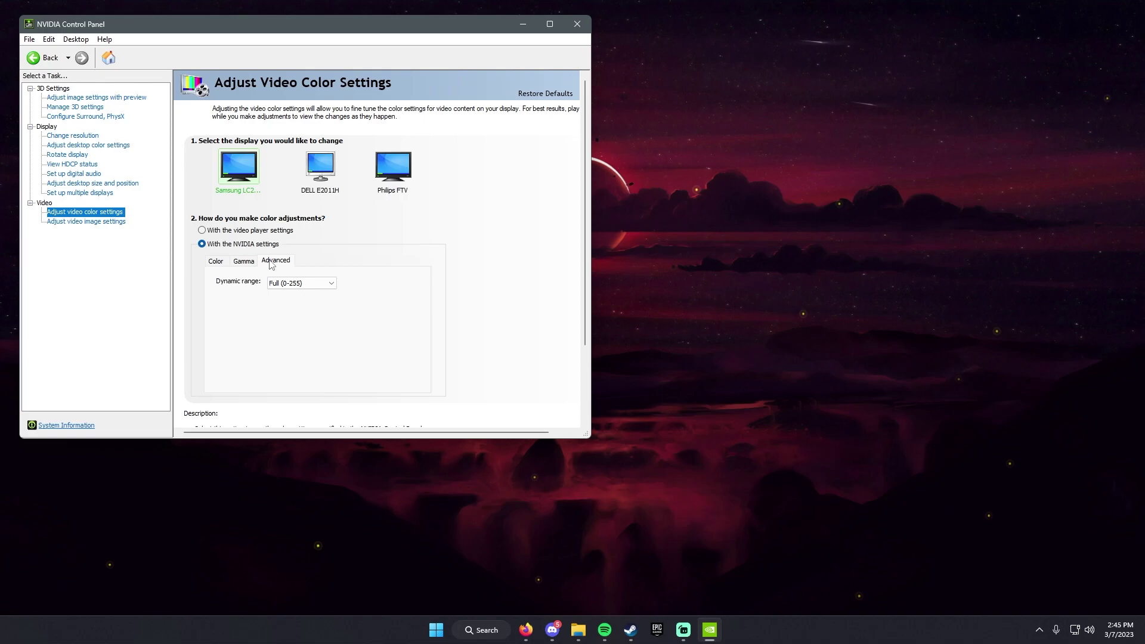
pyautogui.click(281, 284)
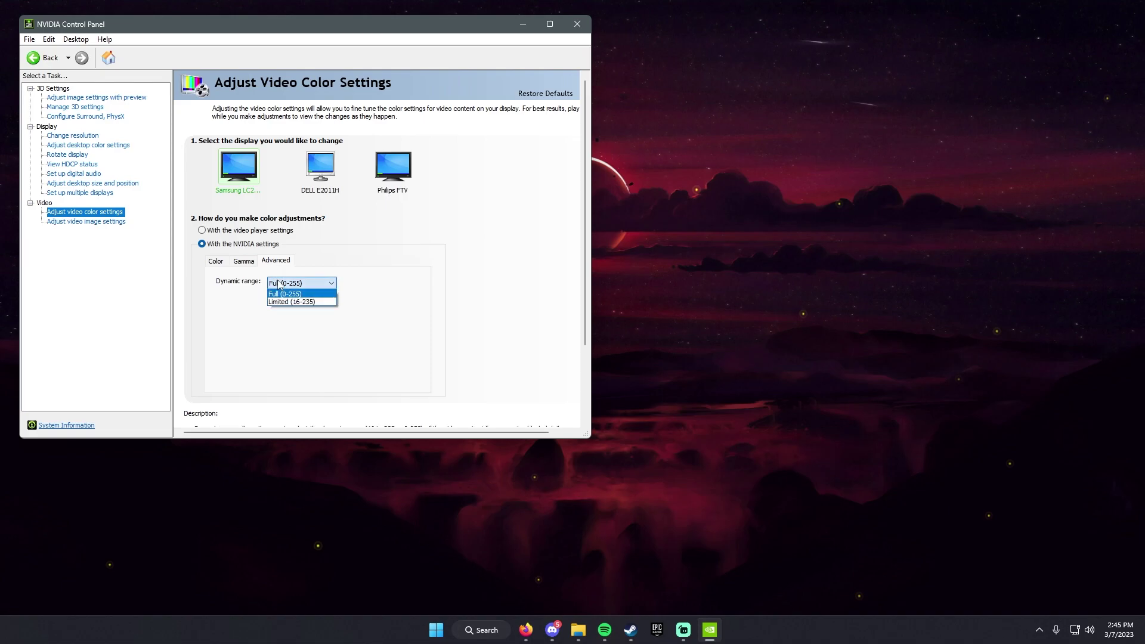
pyautogui.click(285, 293)
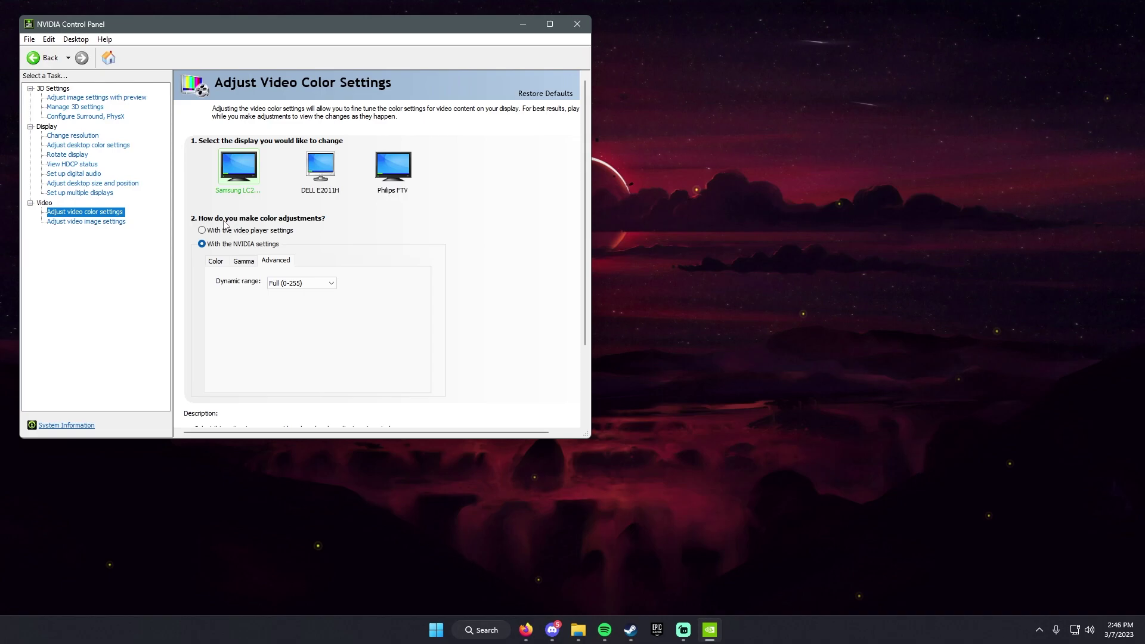
# - Show Adjust Video Image Settings for the Samsung display from the Video section
pyautogui.click(99, 222)
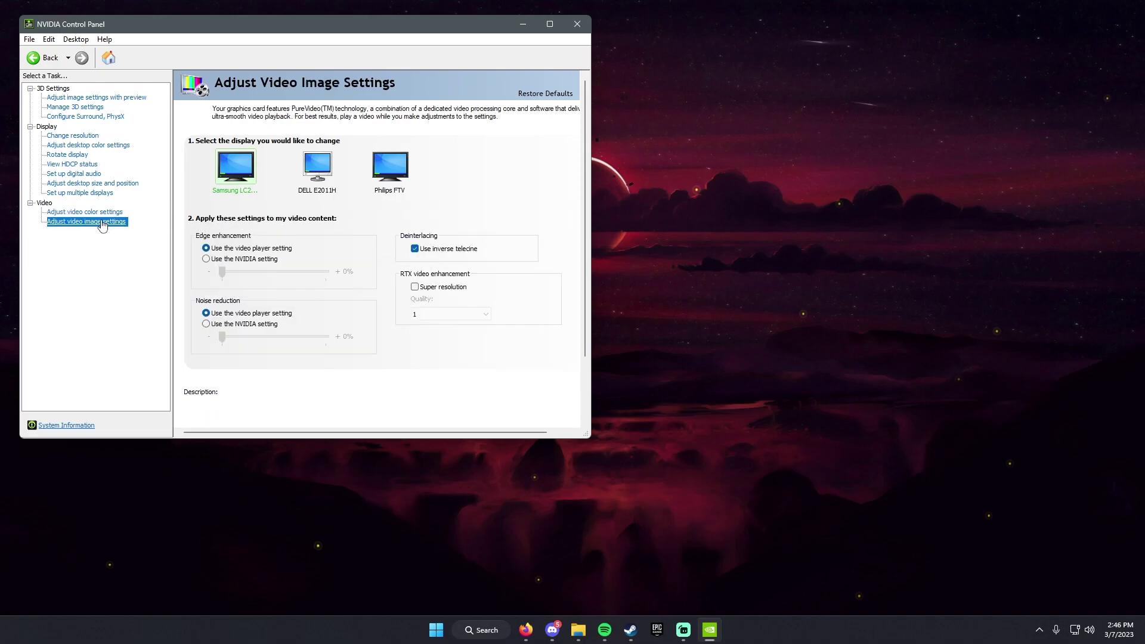